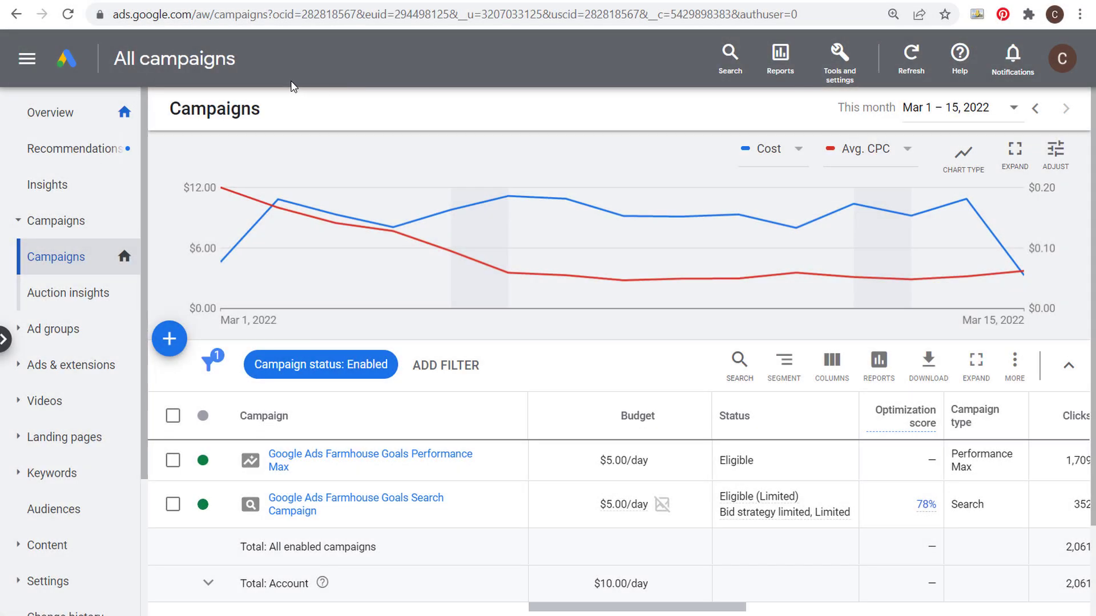
Step: Switch from Google Ads to the Tag Manager workspace for the farmhousegoals.com container
{"action": "left_click", "coordinate": [291, 2]}
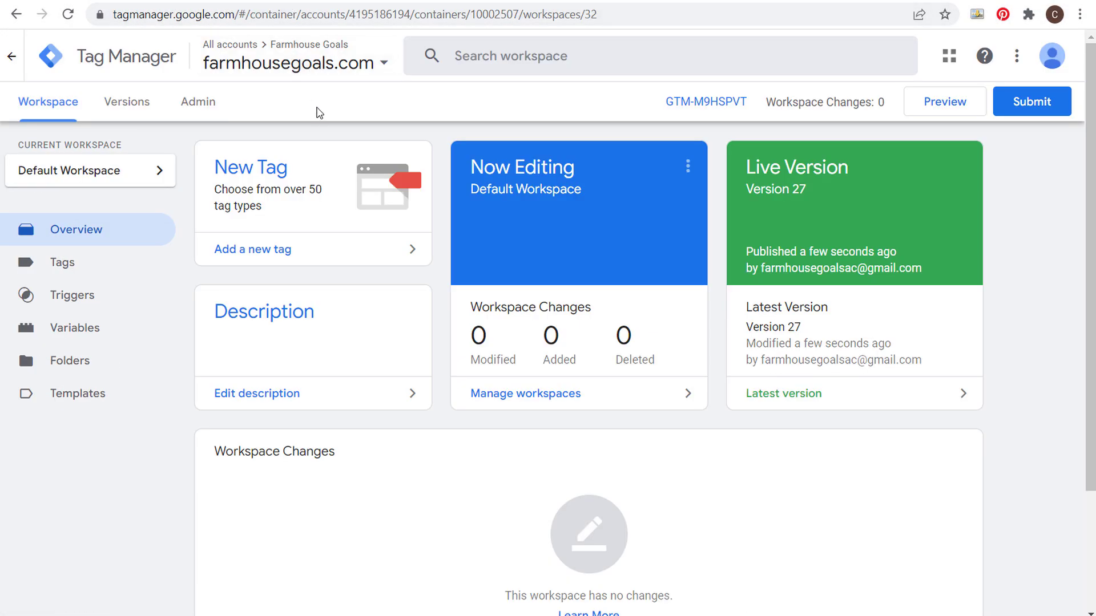
{"action": "left_click", "coordinate": [402, 2]}
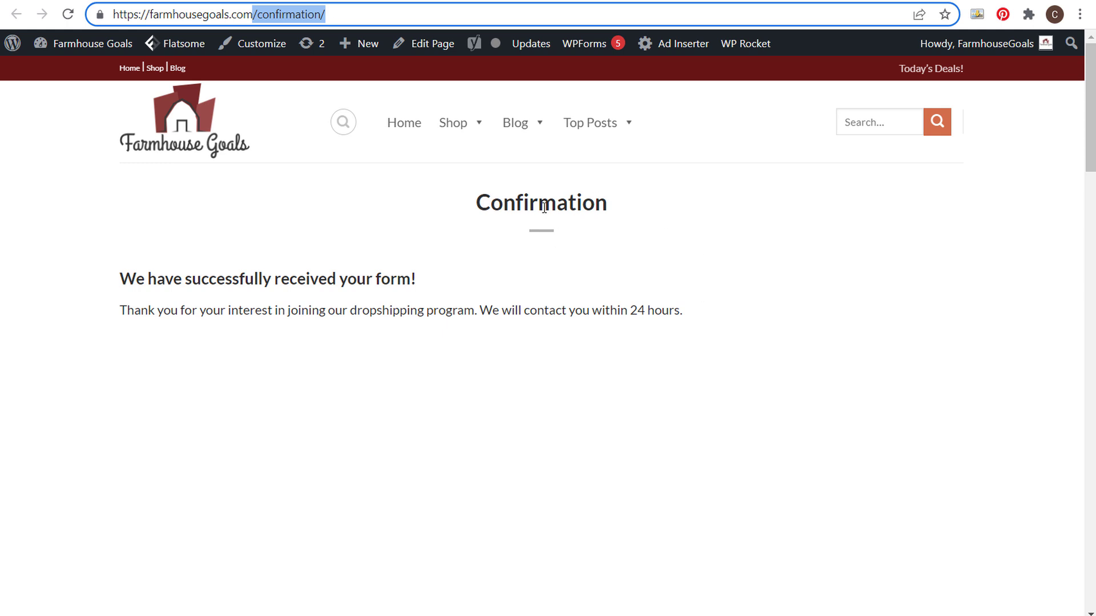
{"action": "left_click", "coordinate": [623, 2]}
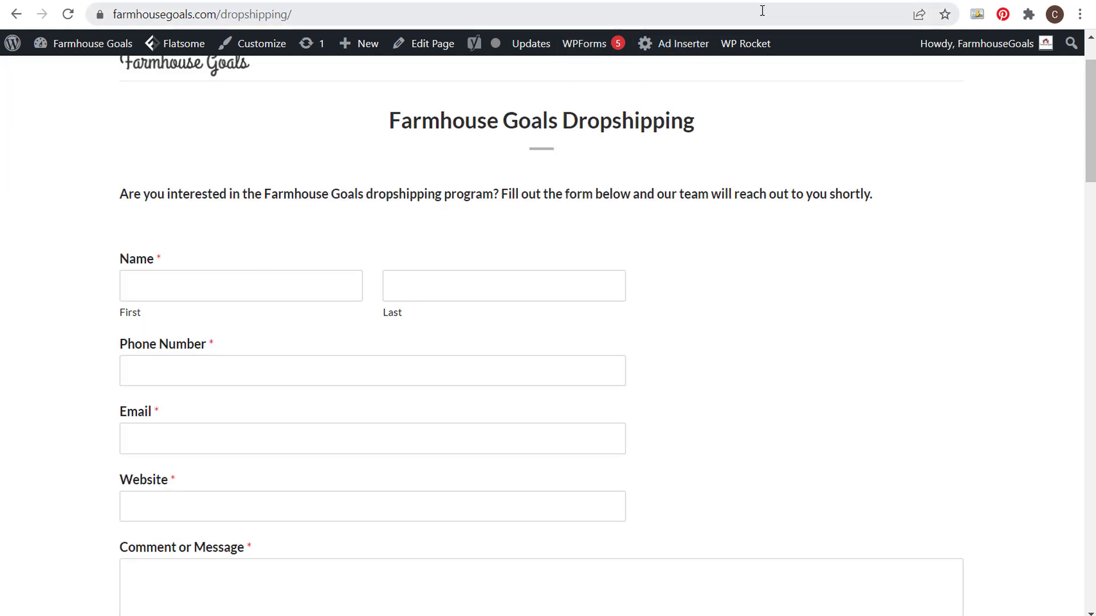
{"action": "left_click", "coordinate": [793, 1]}
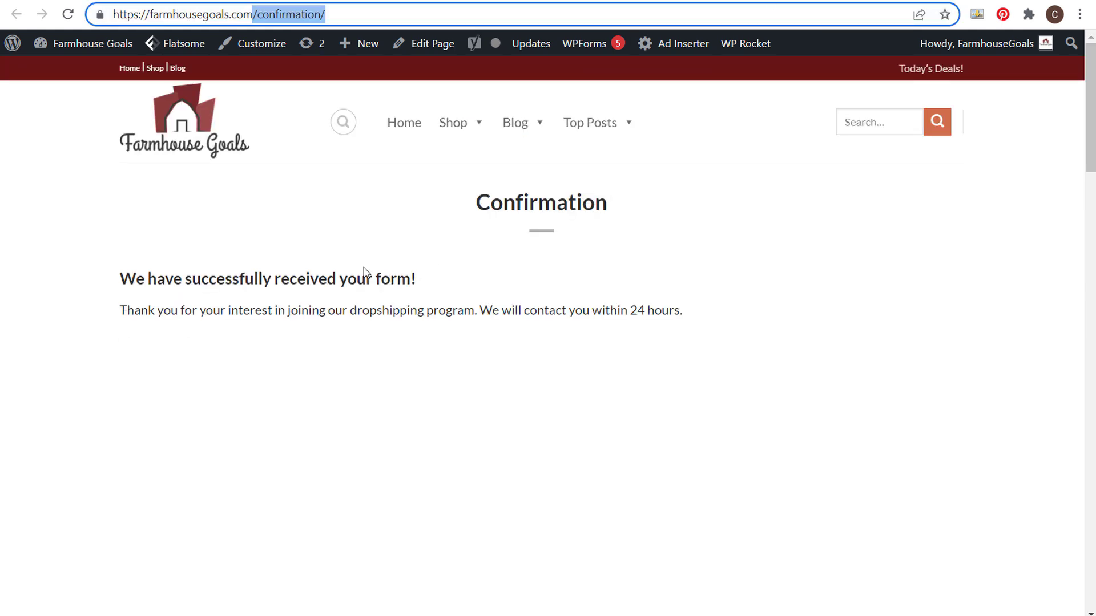
{"action": "key", "text": "ctrl+Tab"}
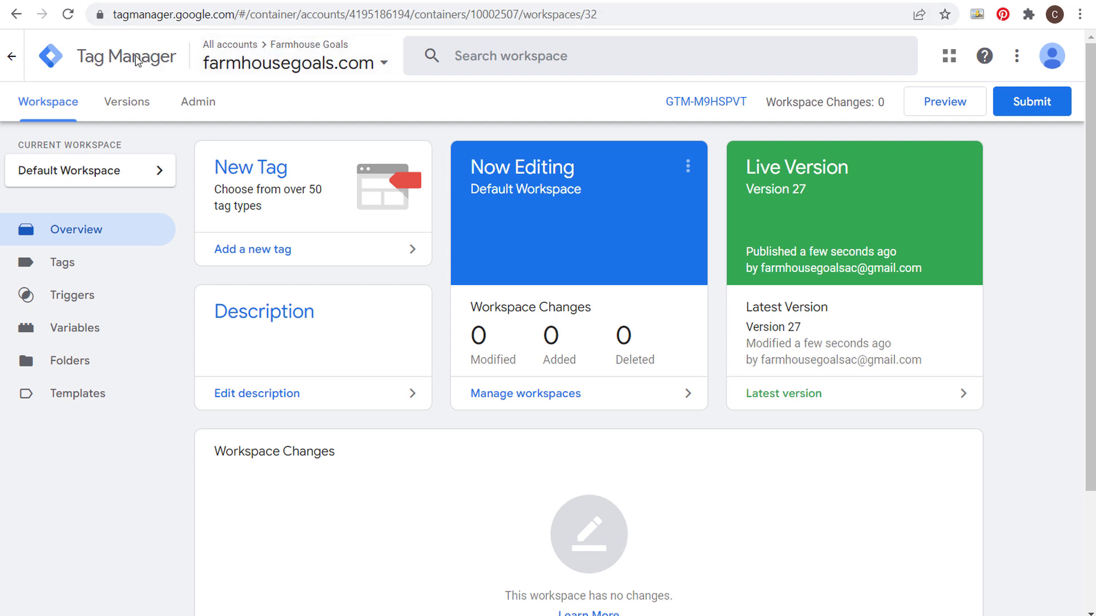
Step: View the container's Tag Manager install code snippet, then return to the workspace overview
{"action": "left_click", "coordinate": [194, 104]}
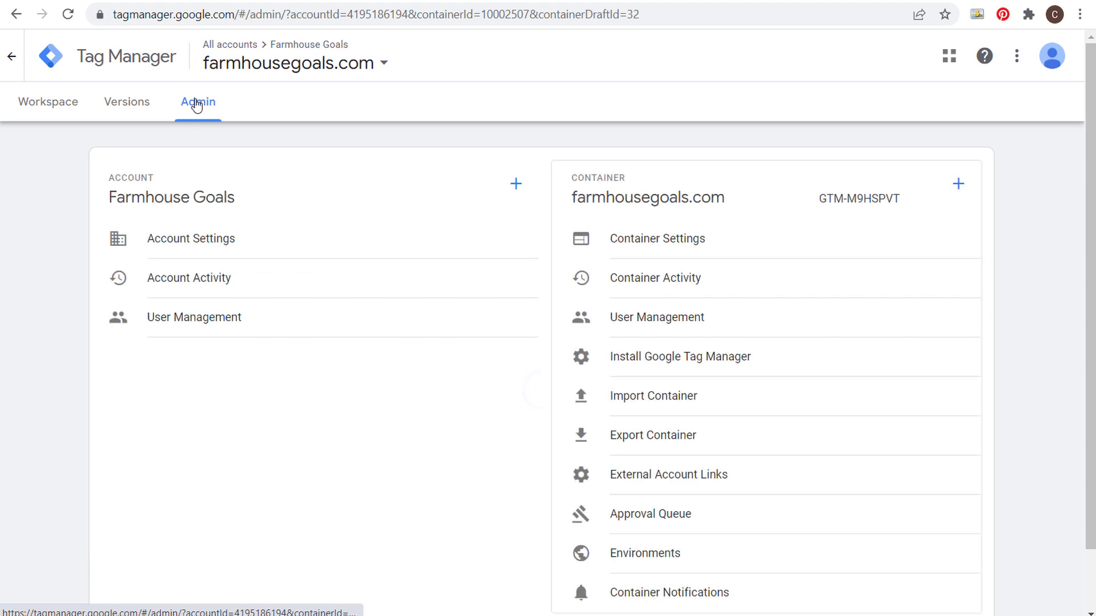
{"action": "left_click", "coordinate": [656, 363]}
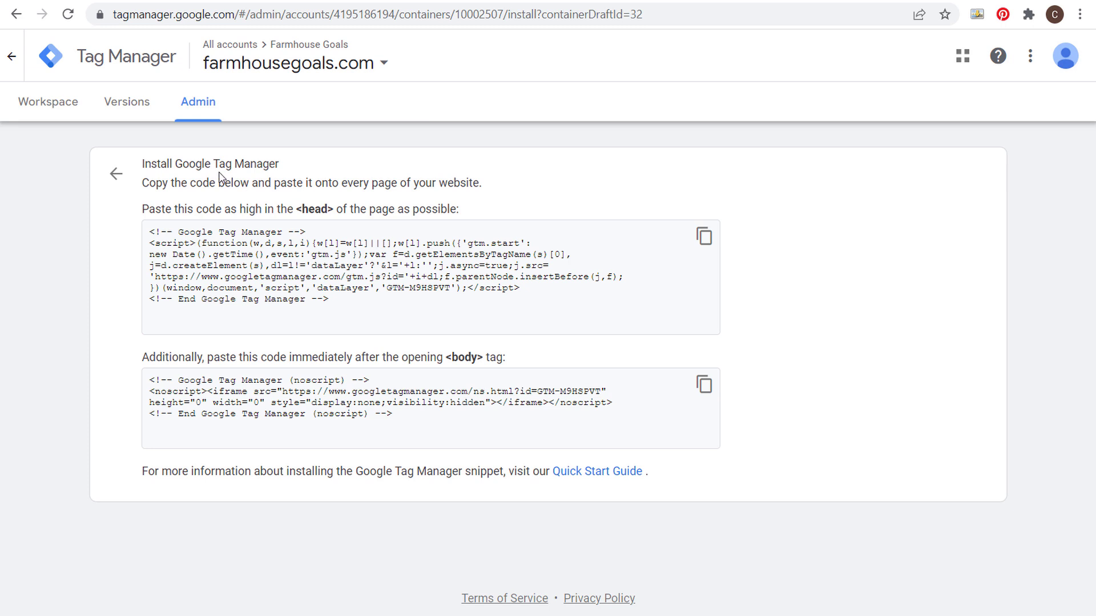
{"action": "left_click", "coordinate": [69, 114]}
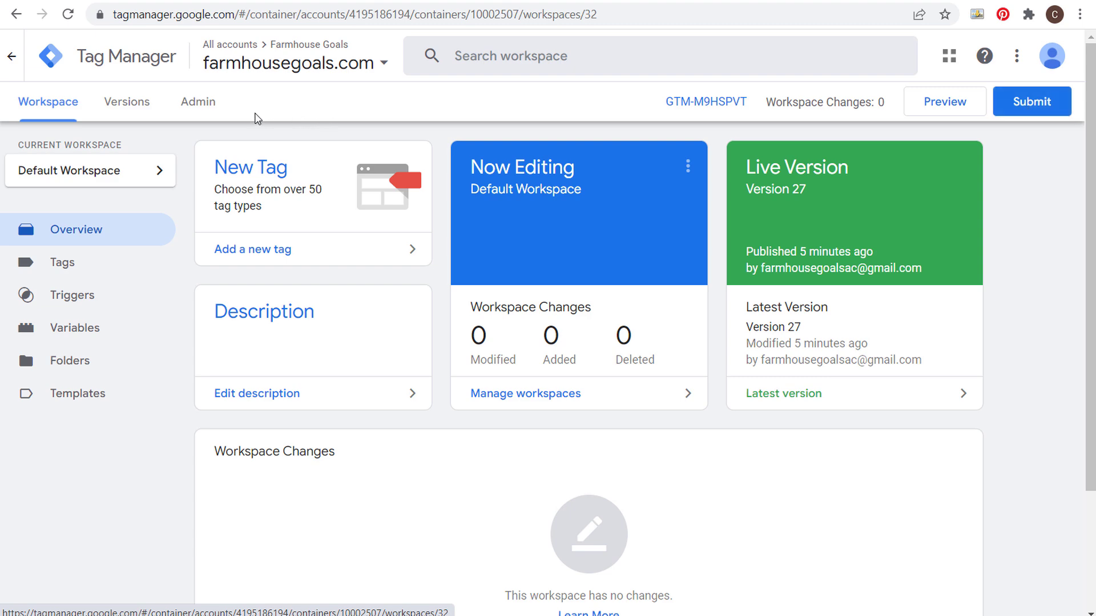
Step: Open and dismiss the Submit Changes panel, then go to the Farmhouse Goals - GA4 Analytics admin
{"action": "left_click", "coordinate": [1017, 107]}
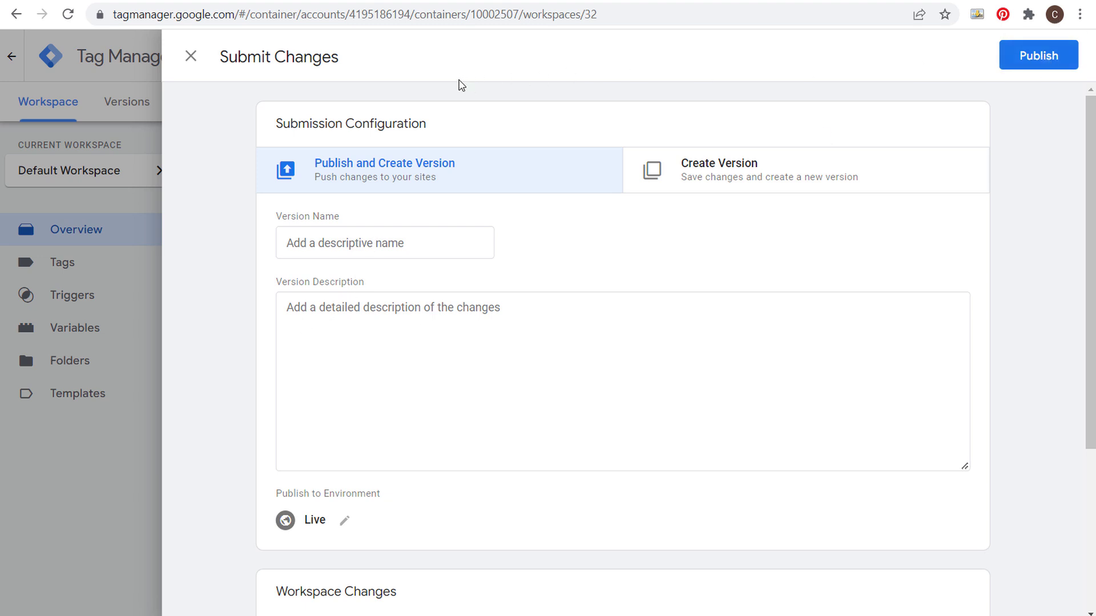
{"action": "left_click", "coordinate": [192, 56]}
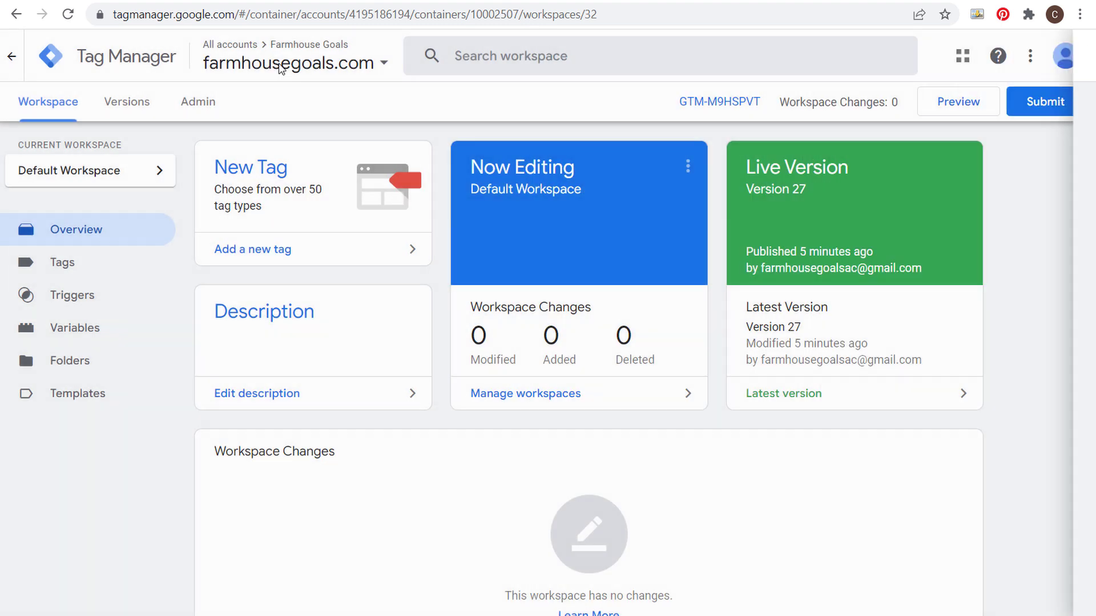
{"action": "left_click", "coordinate": [402, 1]}
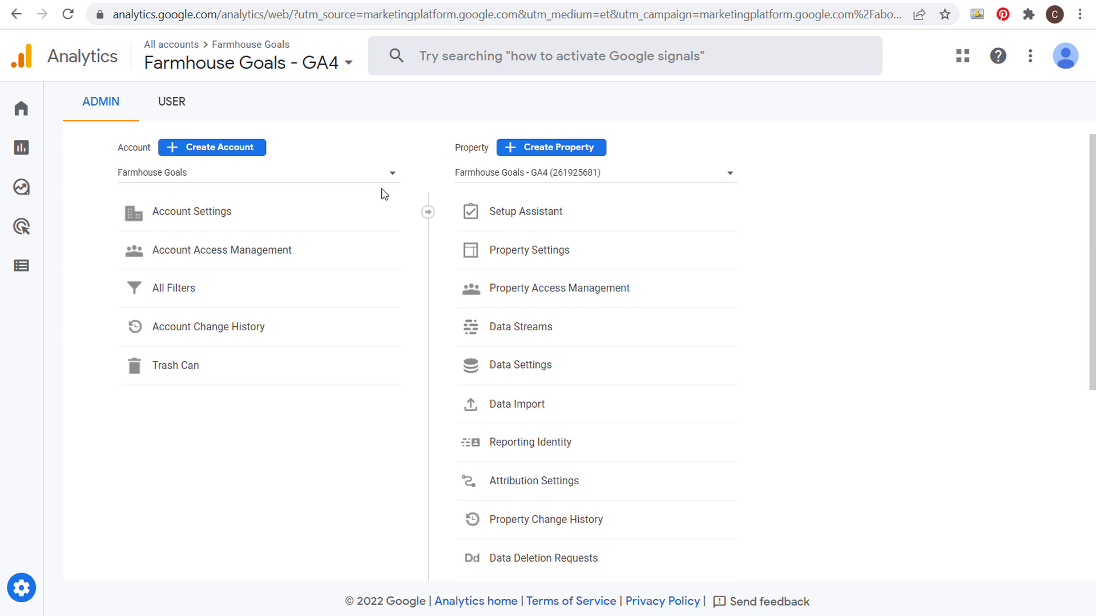
Step: Select the Measurement ID of the Farmhouse Goals web data stream in Analytics
{"action": "left_click", "coordinate": [568, 336]}
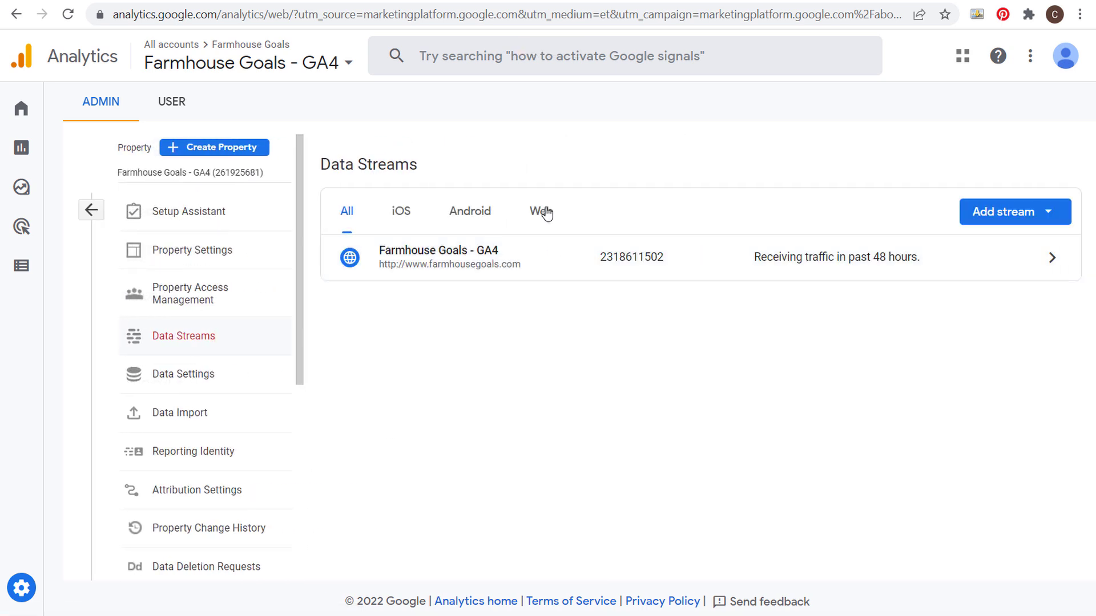
{"action": "left_click", "coordinate": [551, 220]}
{"action": "left_click", "coordinate": [533, 266]}
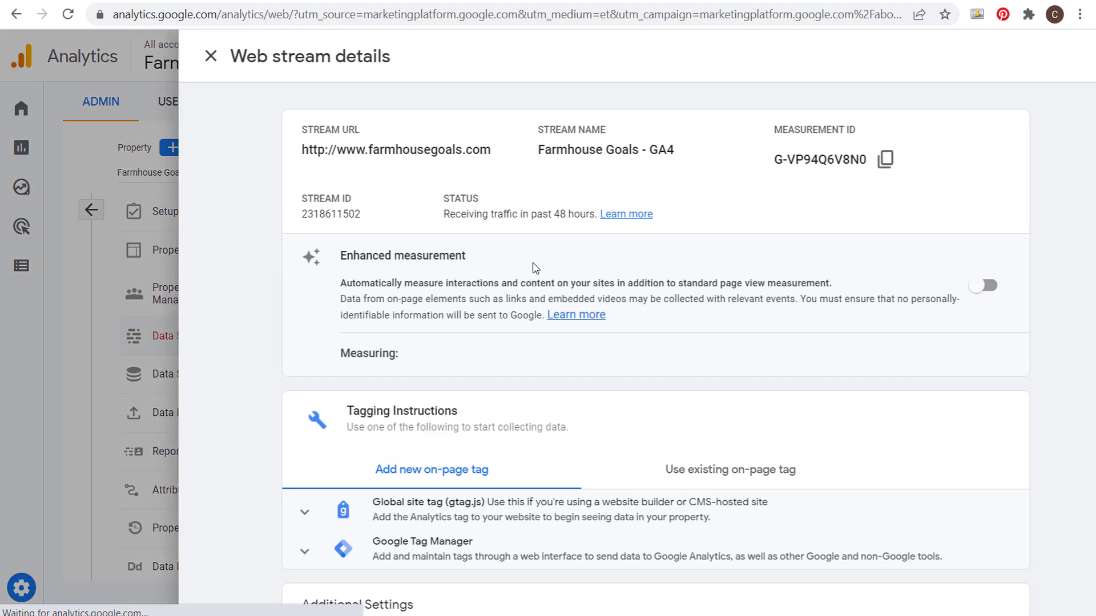
{"action": "left_click_drag", "start_coordinate": [729, 160], "coordinate": [819, 160]}
{"action": "key", "text": "ctrl+c"}
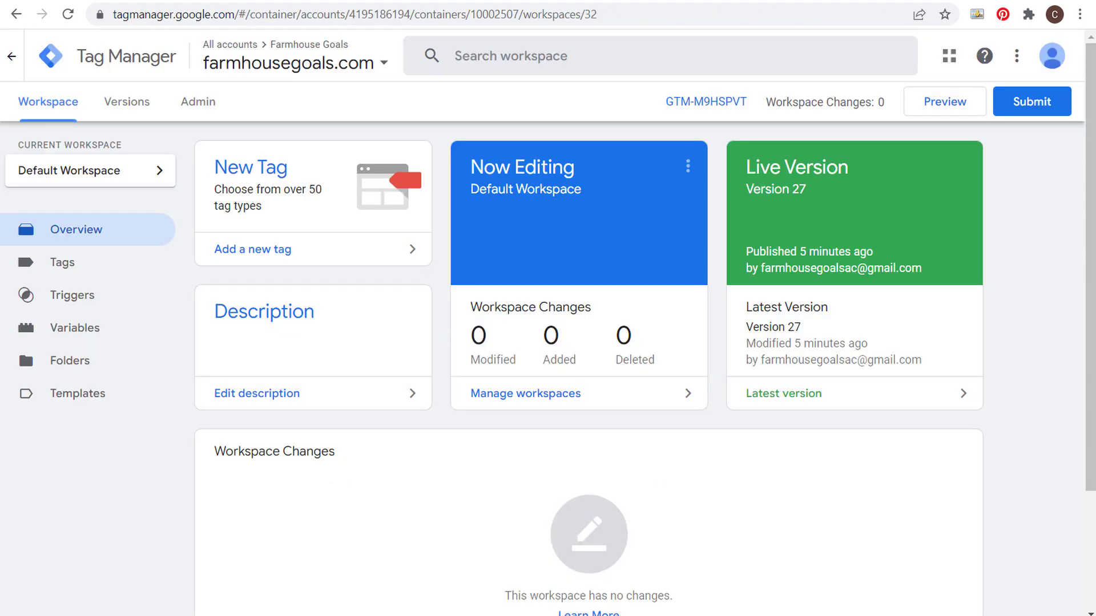
Step: Create a GA4 Configuration tag named Google Analytics 4 Tag with Measurement ID G-VP94Q6V8N0
{"action": "left_click", "coordinate": [255, 167]}
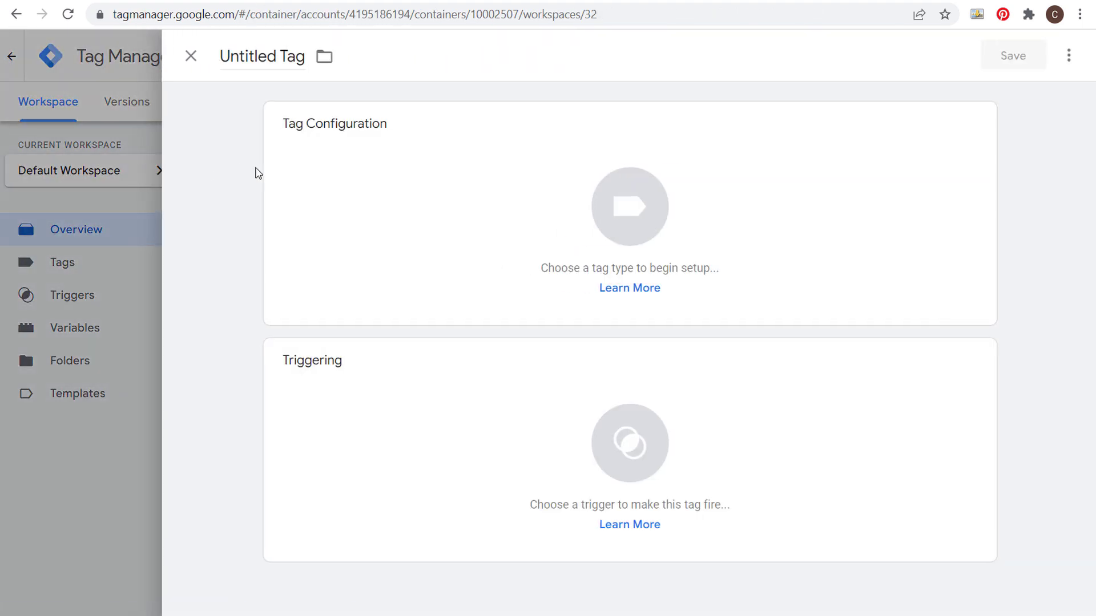
{"action": "left_click", "coordinate": [264, 46]}
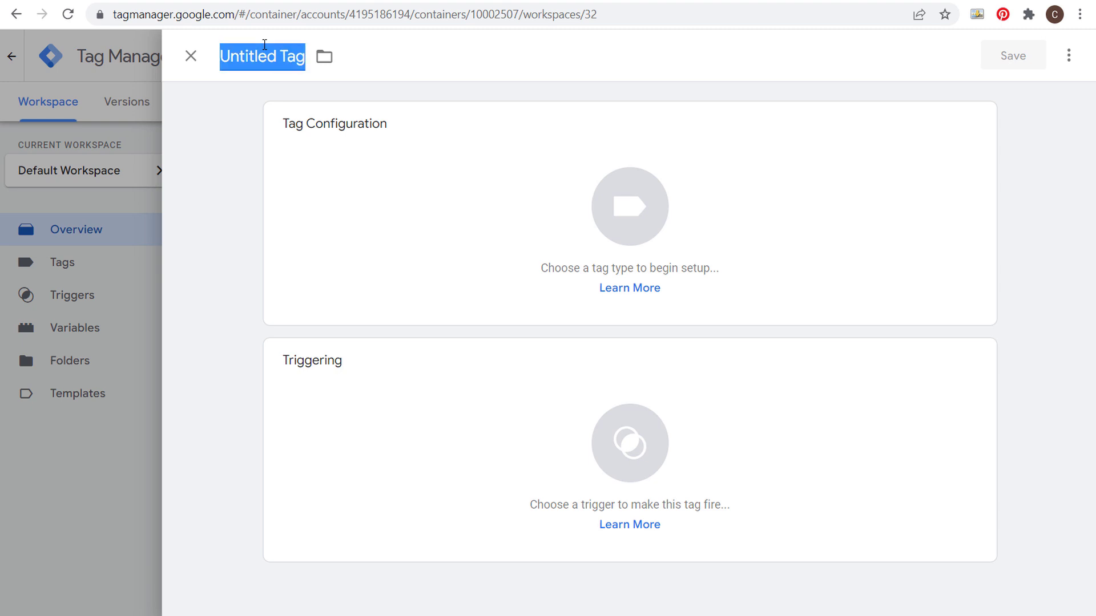
{"action": "type", "text": "Google Analytics 4 Tag"}
{"action": "left_click", "coordinate": [443, 174]}
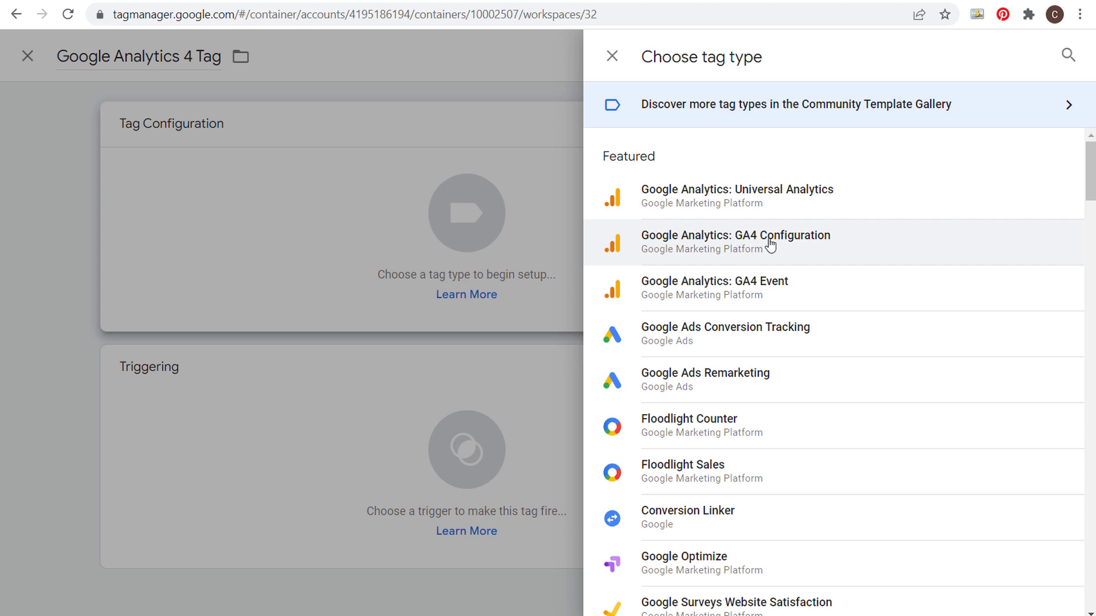
{"action": "left_click", "coordinate": [700, 242]}
{"action": "left_click", "coordinate": [385, 282]}
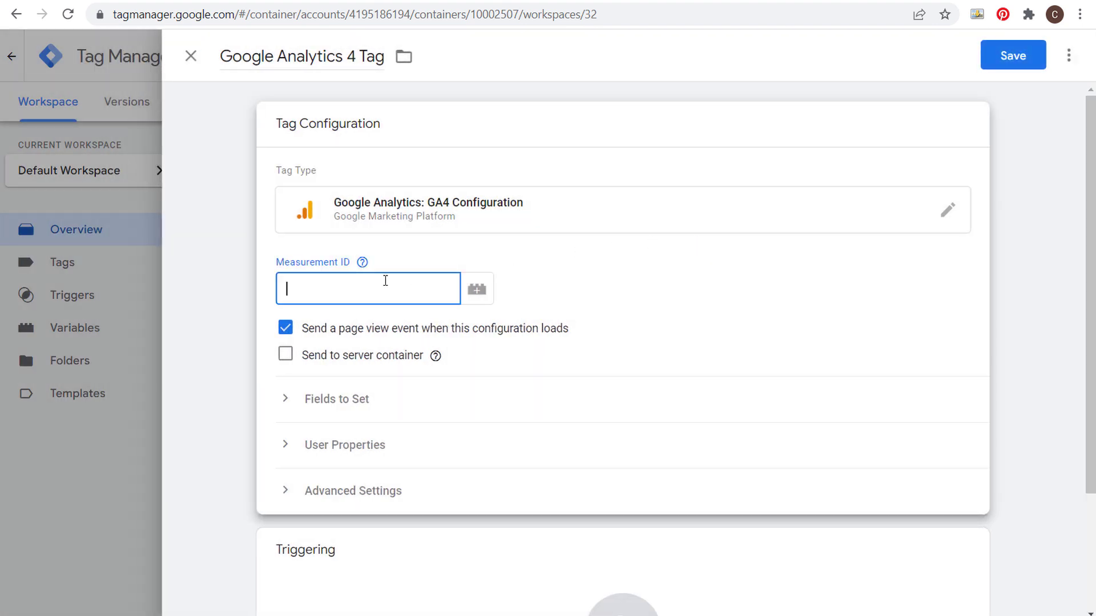
{"action": "key", "text": "ctrl+v"}
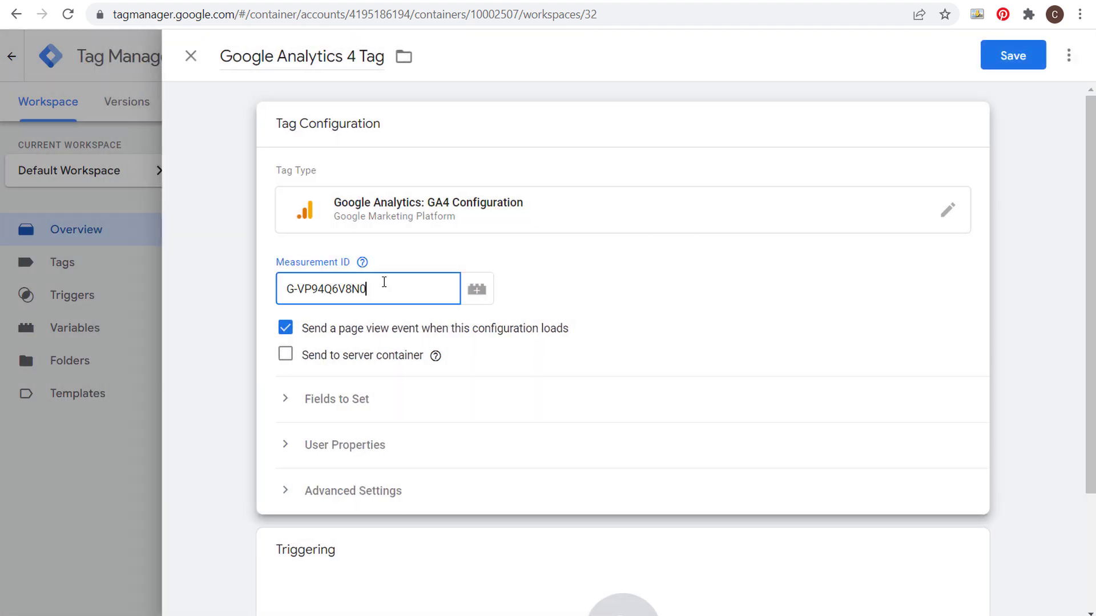
Step: Set the tag to fire on All Pages and save it
{"action": "left_click", "coordinate": [223, 229]}
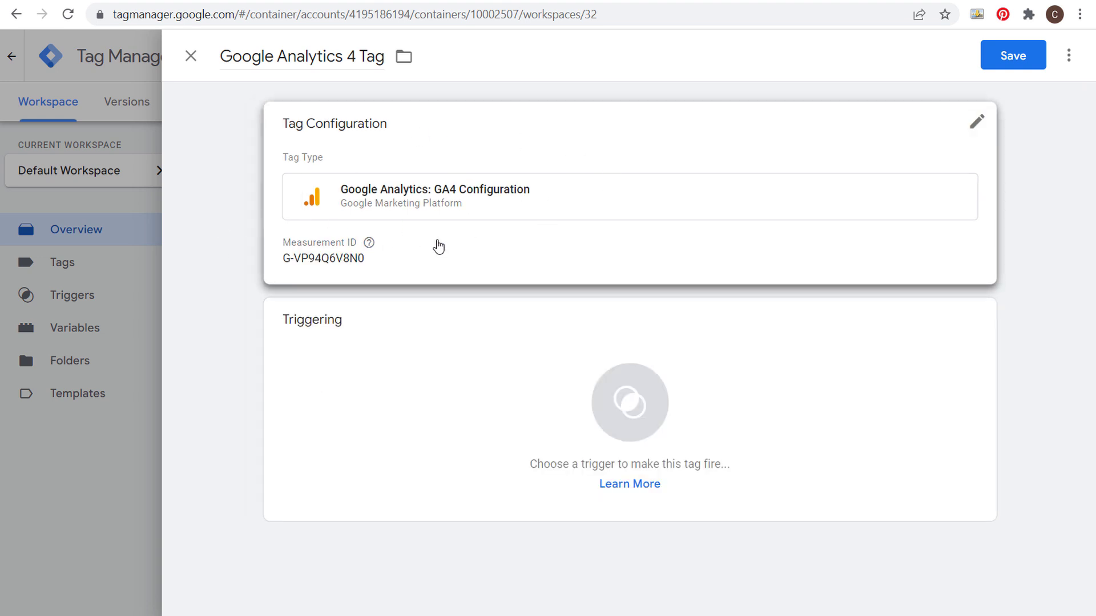
{"action": "left_click", "coordinate": [550, 367]}
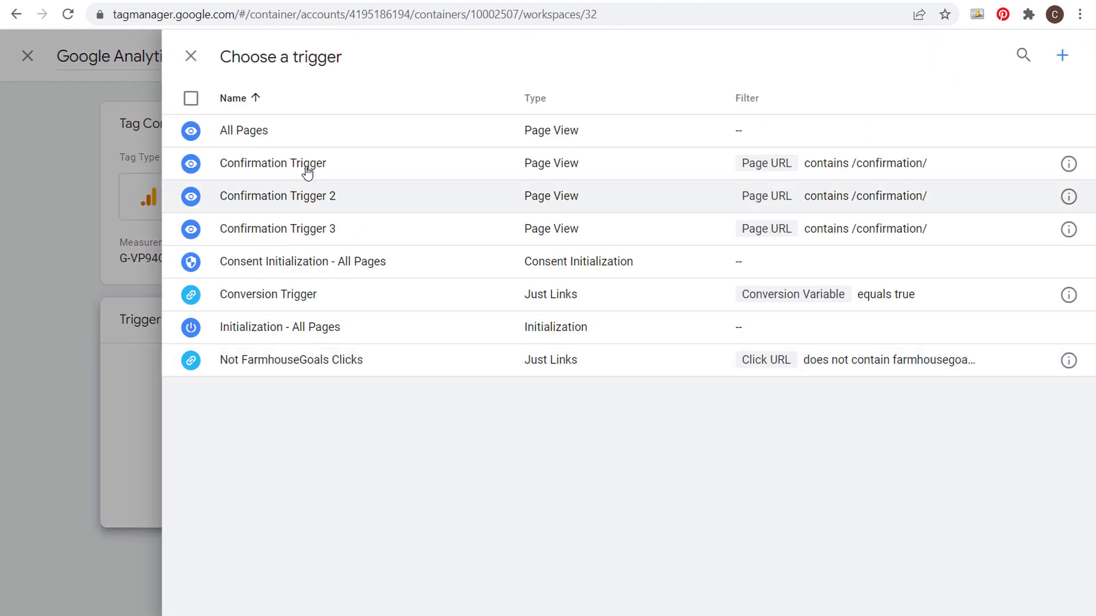
{"action": "left_click", "coordinate": [324, 135]}
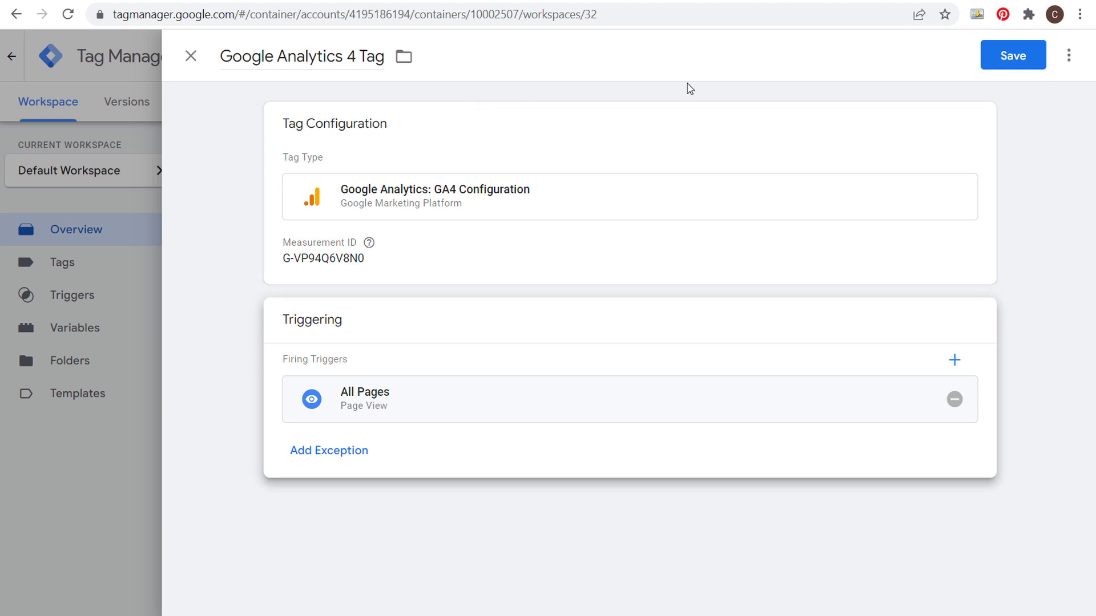
{"action": "left_click", "coordinate": [1011, 60]}
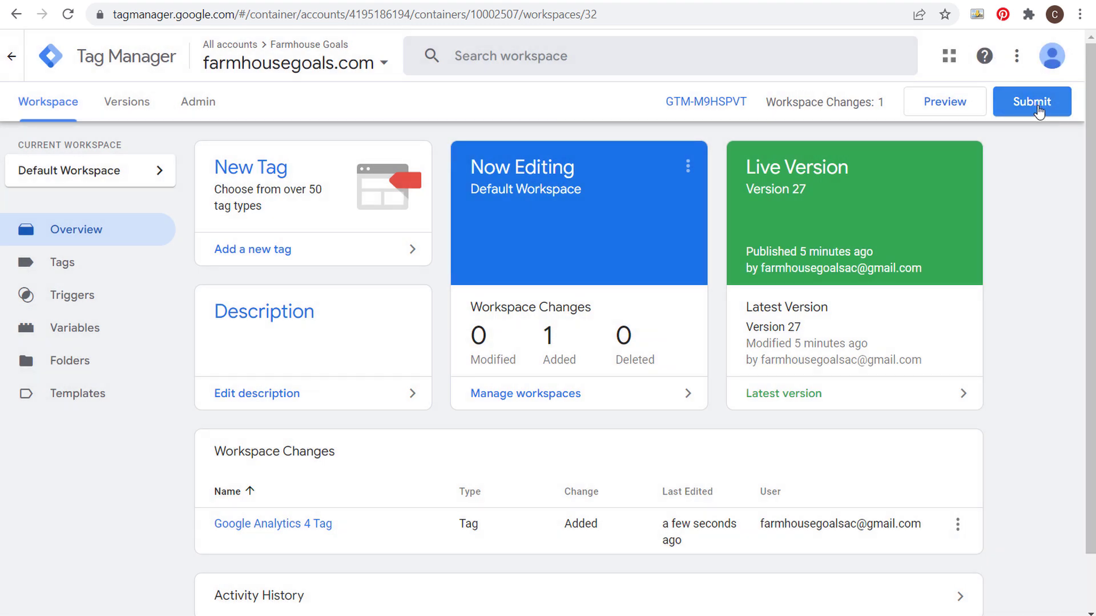
Step: Publish Version 28, 'Added Google Analytics 4', then bring up the site's Confirmation page
{"action": "left_click", "coordinate": [1037, 112]}
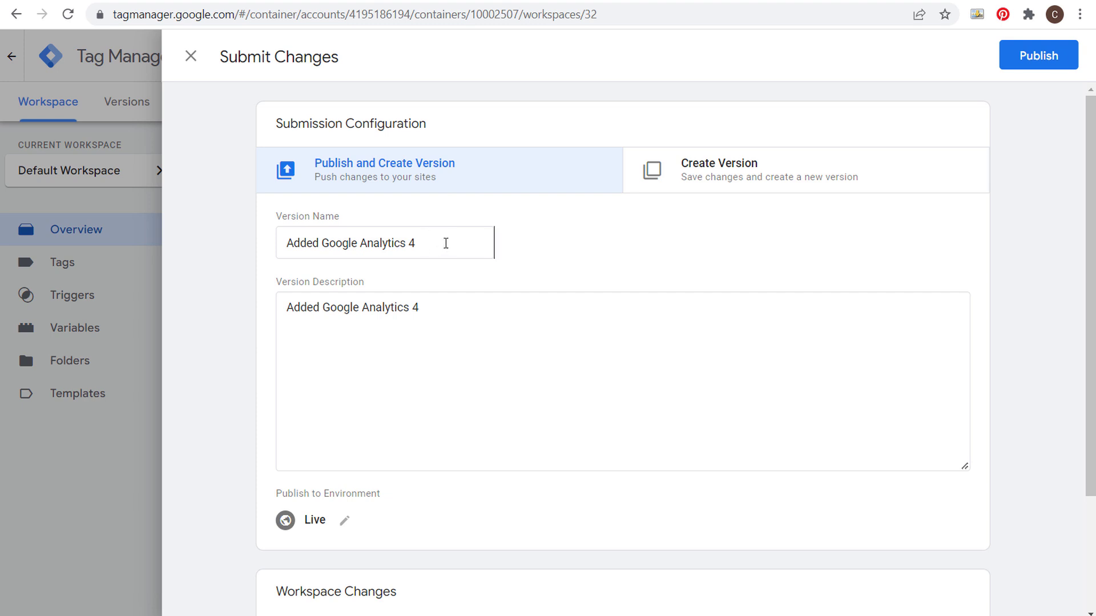
{"action": "left_click", "coordinate": [1030, 65]}
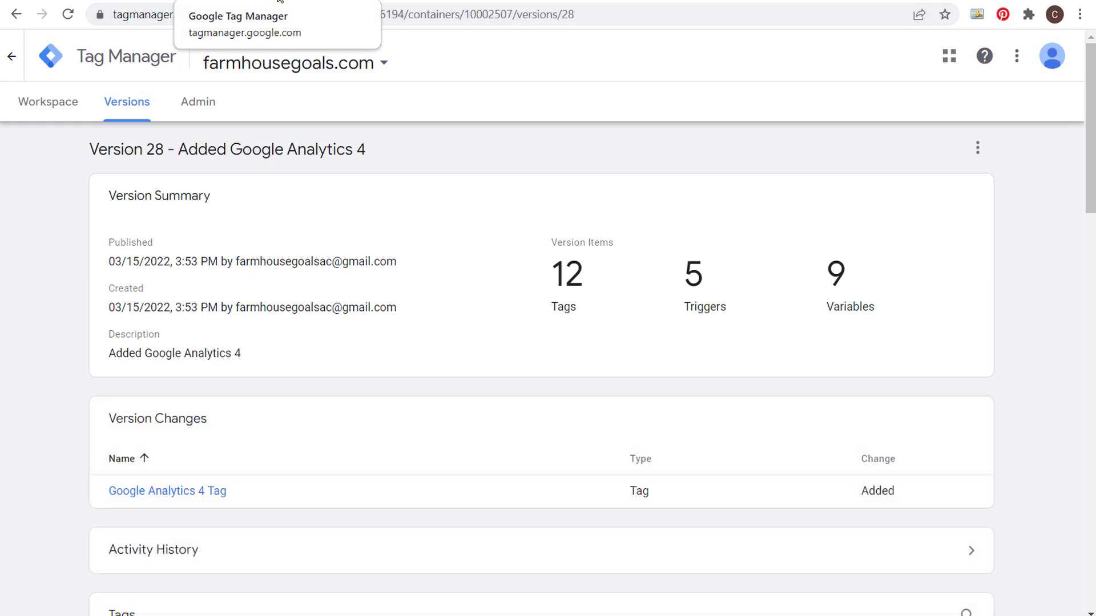
{"action": "left_click", "coordinate": [399, 1]}
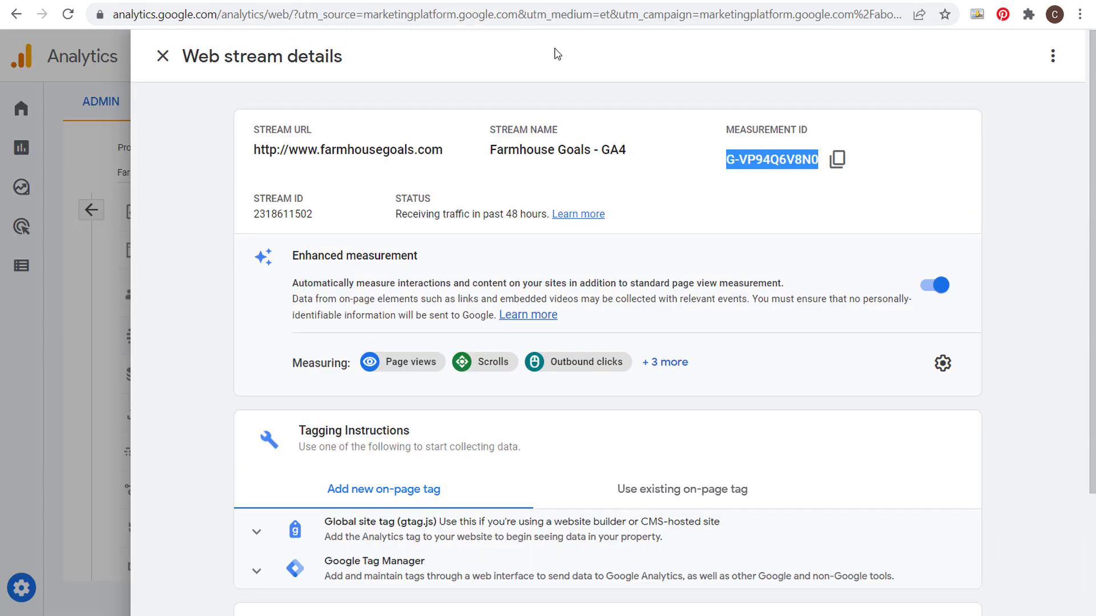
{"action": "left_click", "coordinate": [252, 3]}
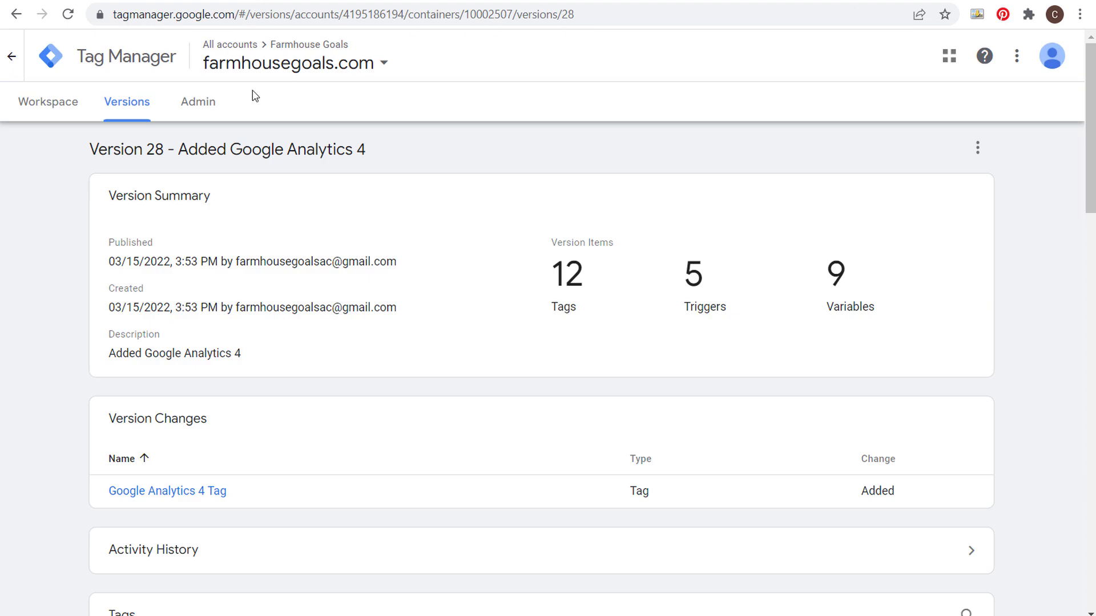
{"action": "left_click", "coordinate": [404, 2]}
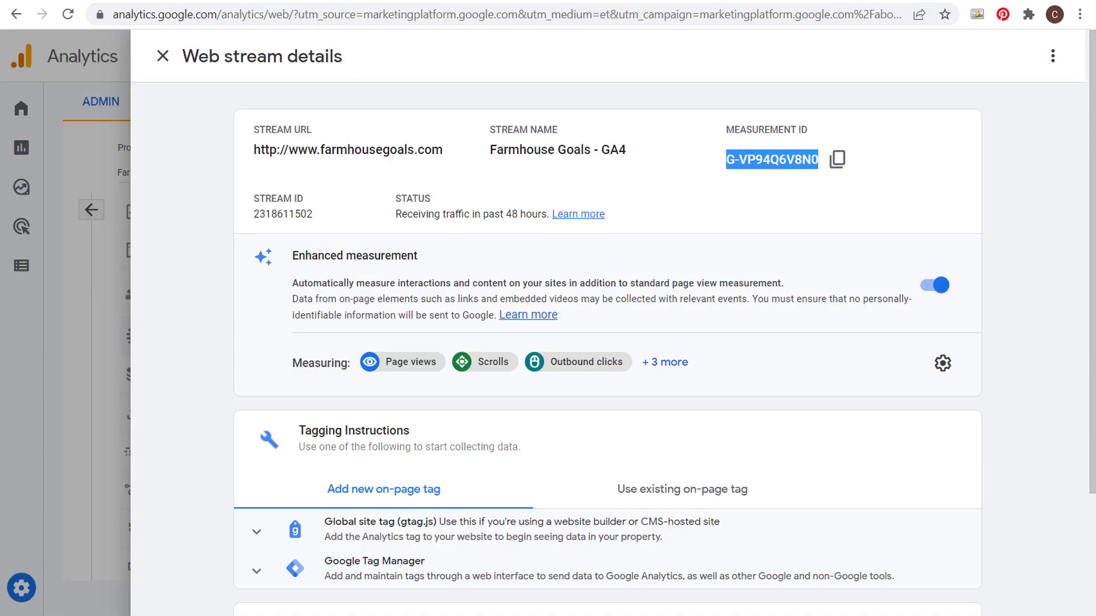
{"action": "left_click", "coordinate": [761, 3]}
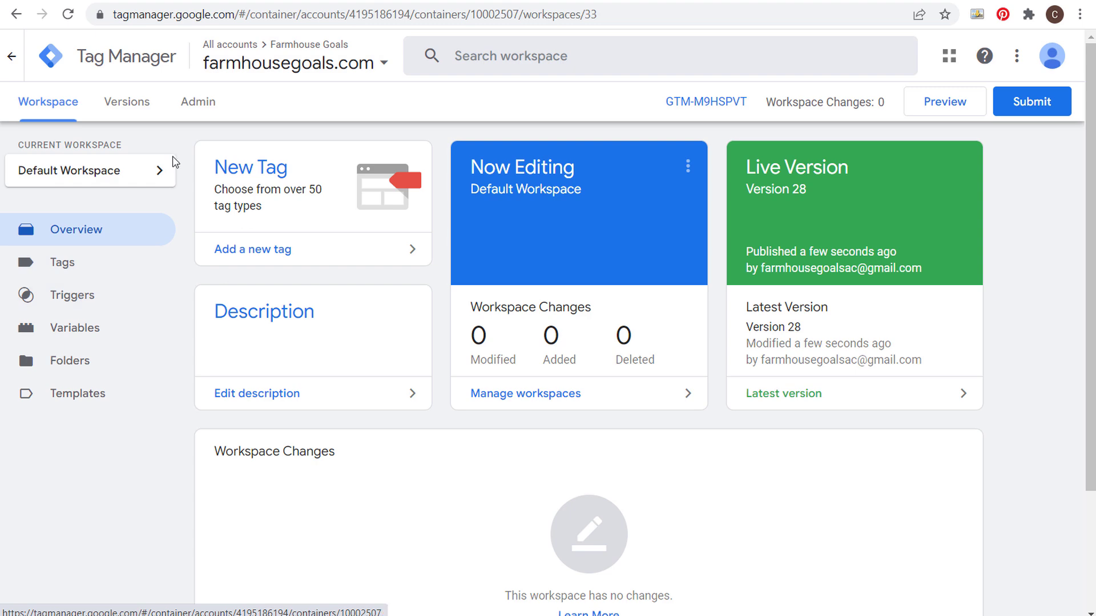
Step: Start a new GA4 Event tag that uses the Google Analytics 4 Tag configuration
{"action": "left_click", "coordinate": [239, 189]}
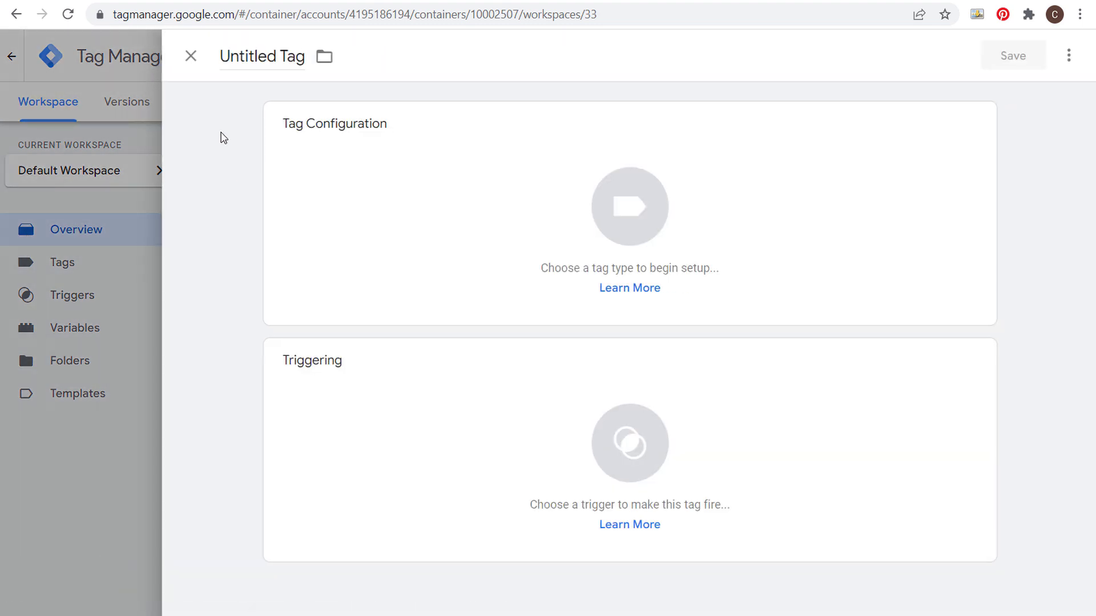
{"action": "left_click", "coordinate": [454, 190]}
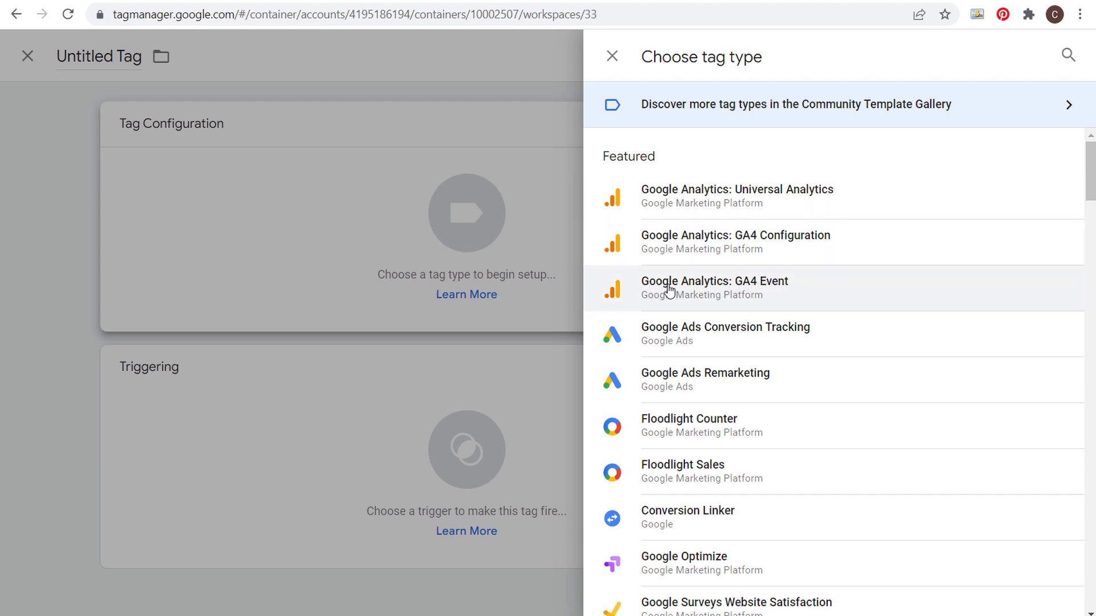
{"action": "left_click", "coordinate": [776, 291]}
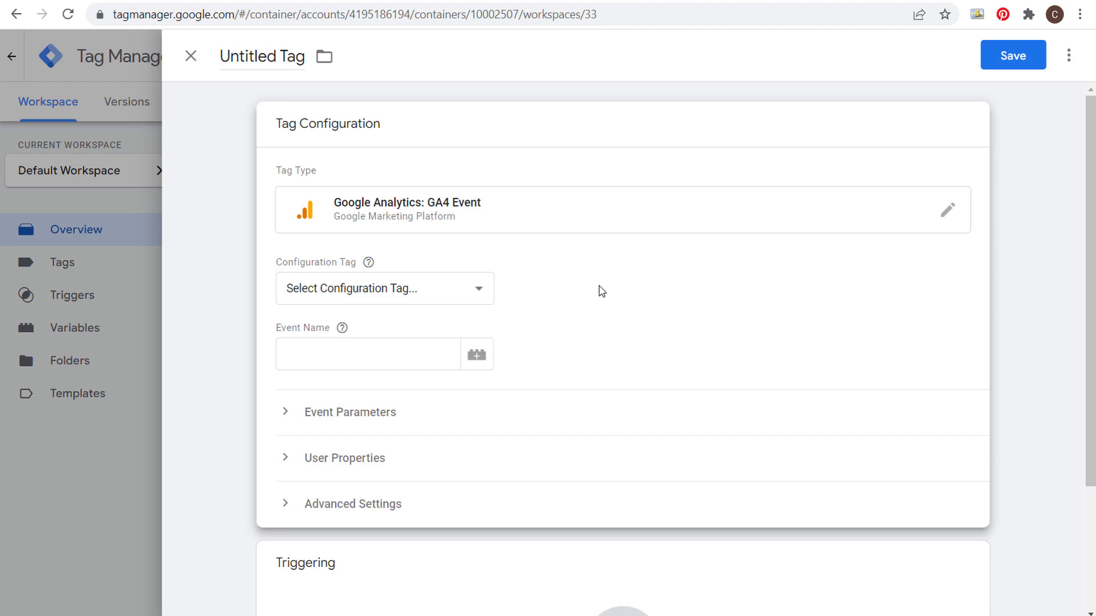
{"action": "left_click", "coordinate": [478, 290]}
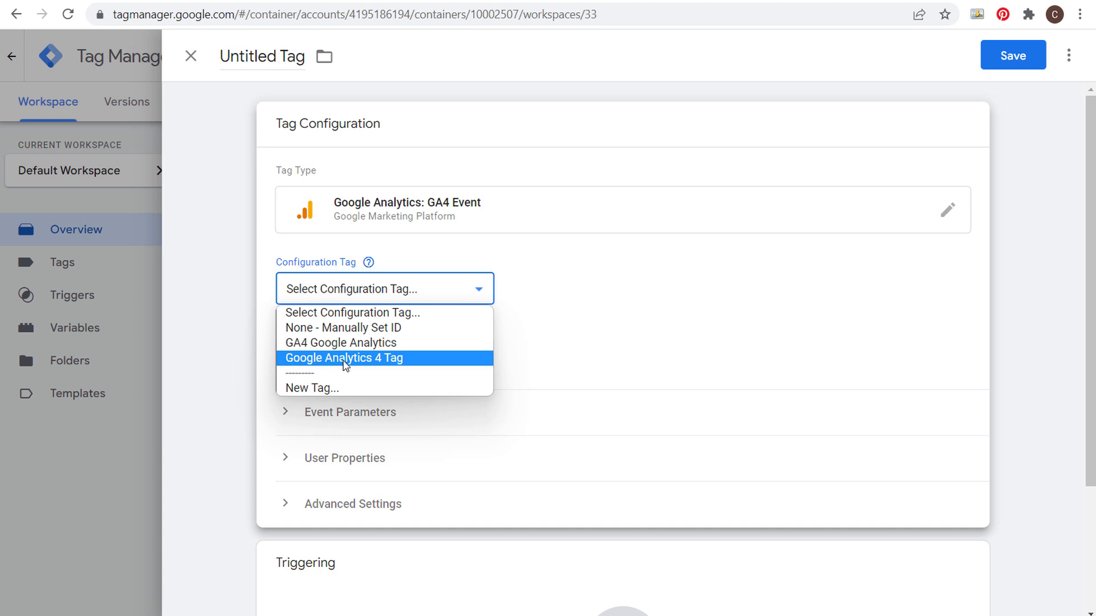
{"action": "left_click", "coordinate": [407, 360]}
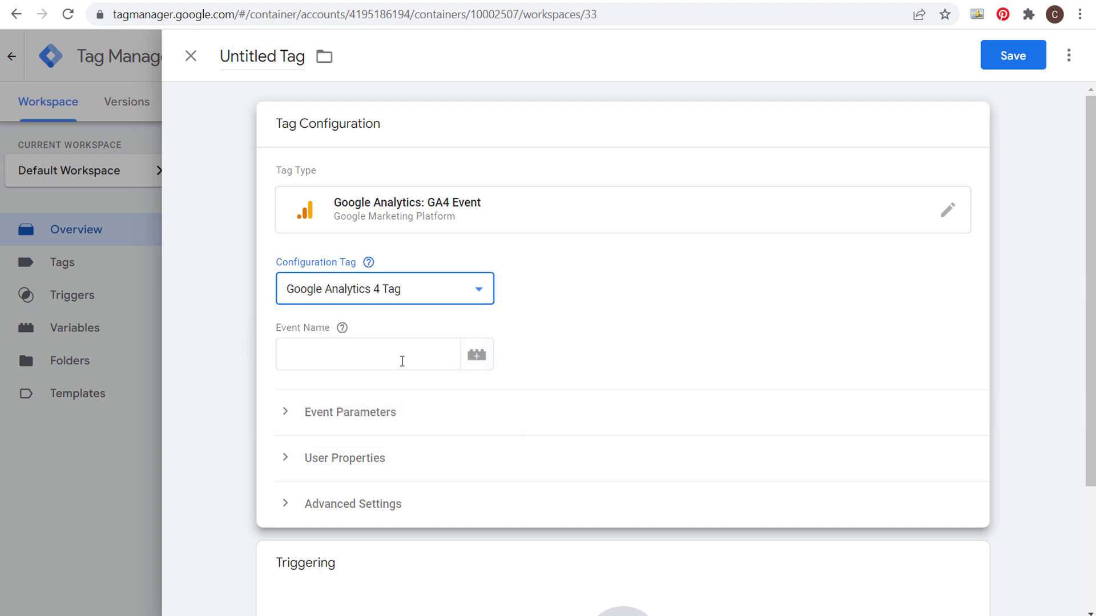
Step: Set the event name to confirmation_gtm2 and bring up the available triggers
{"action": "left_click", "coordinate": [330, 358]}
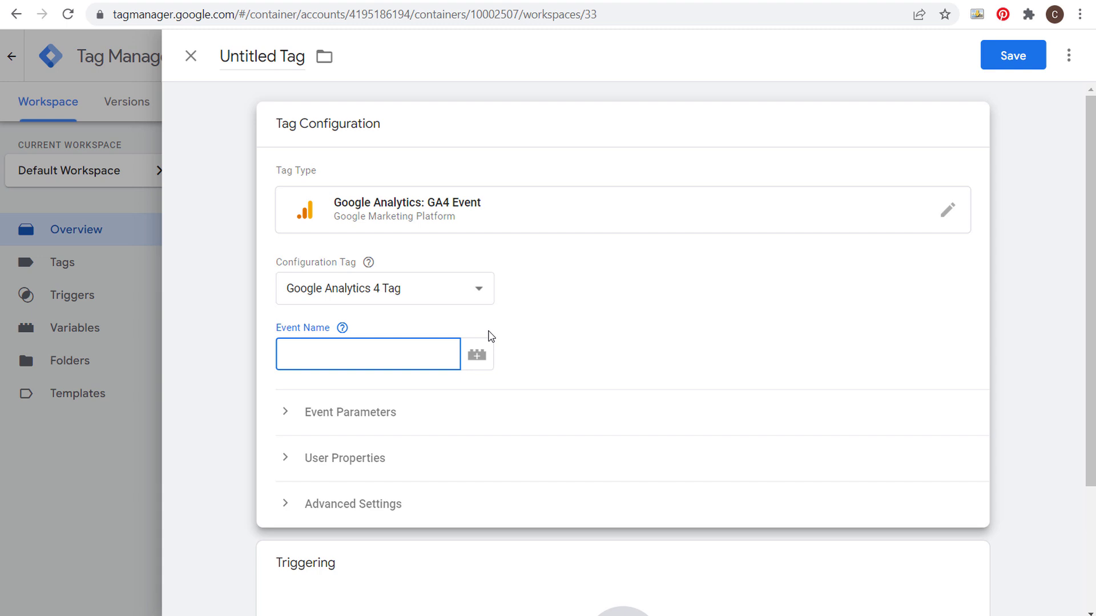
{"action": "type", "text": "confirmation_gtm2"}
{"action": "left_click", "coordinate": [645, 344]}
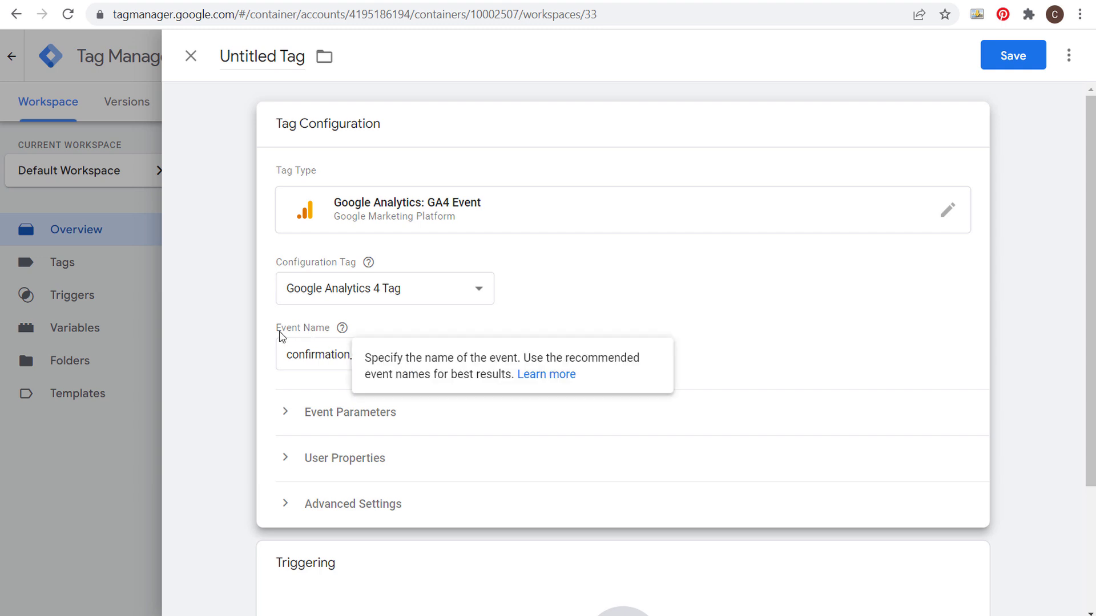
{"action": "left_click", "coordinate": [224, 313]}
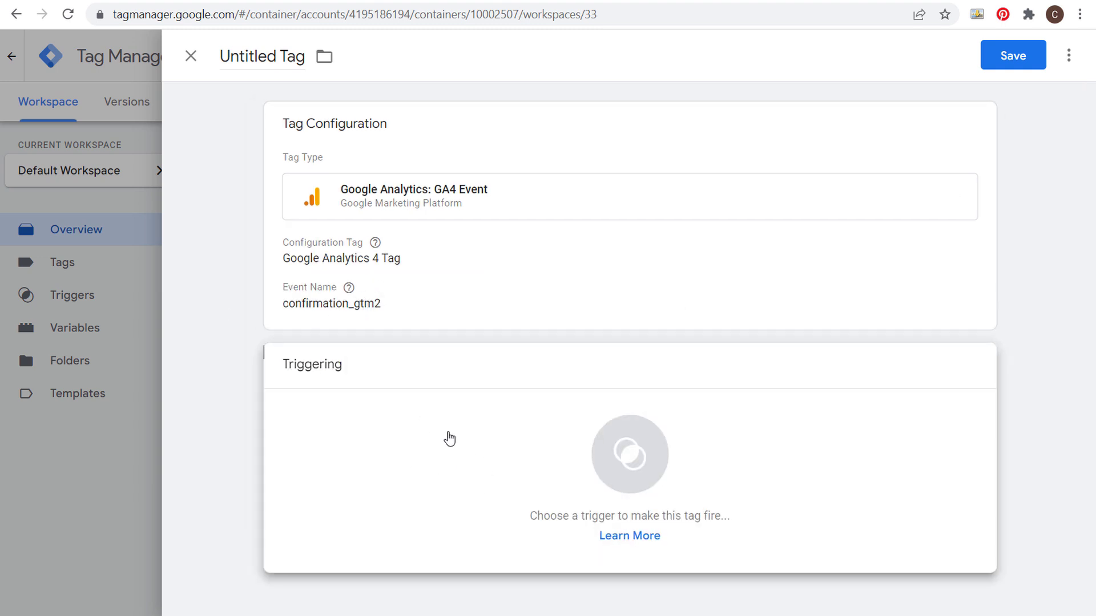
{"action": "left_click", "coordinate": [498, 445]}
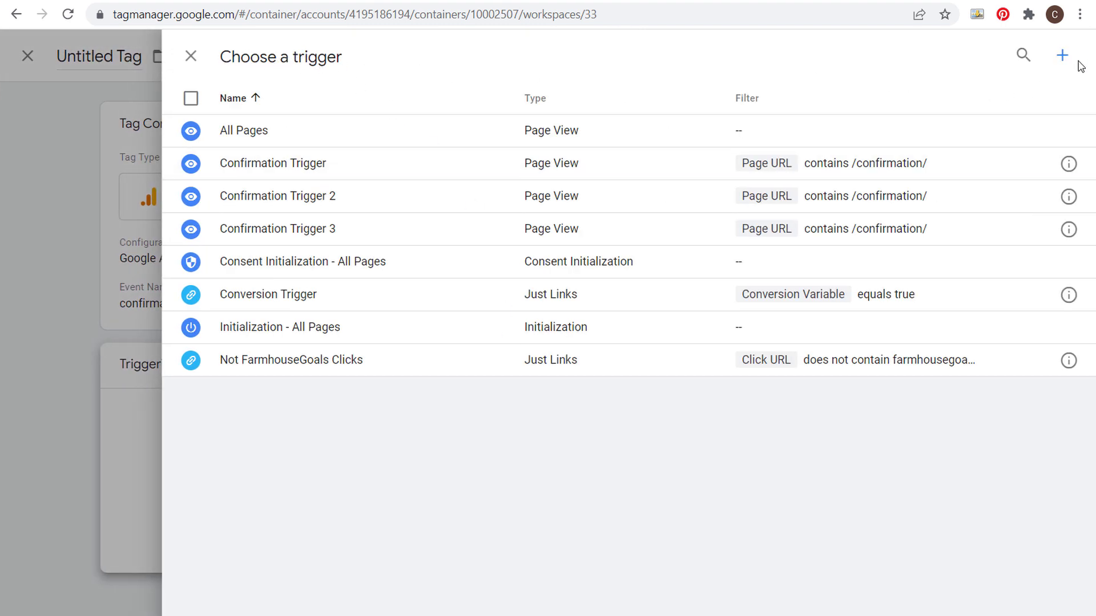
Step: Create a Page View trigger named Confirmation Page Trigger limited to some page views
{"action": "left_click", "coordinate": [1063, 57]}
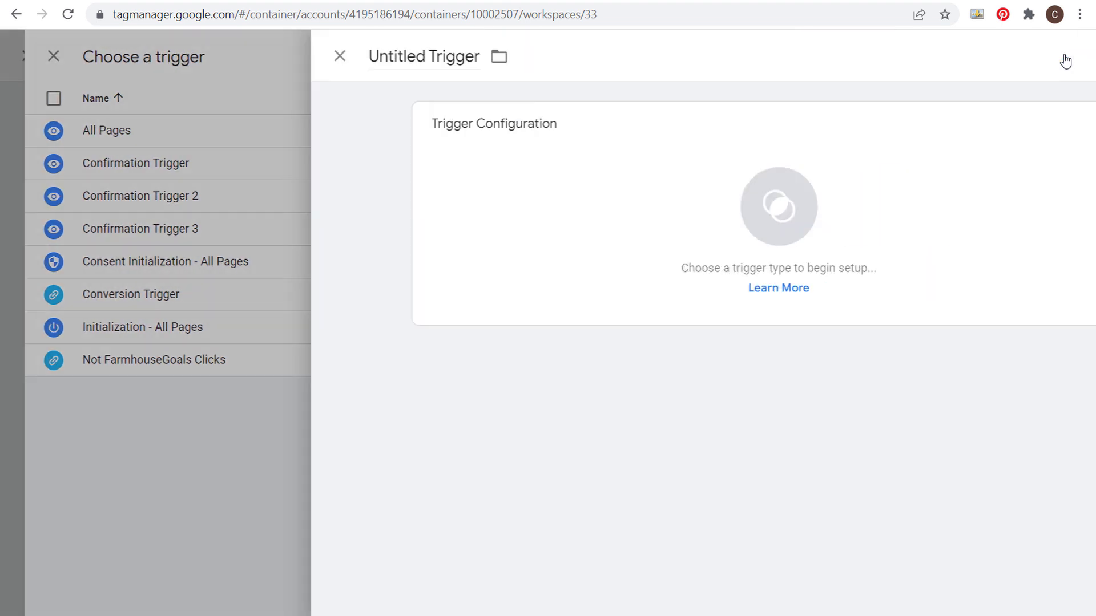
{"action": "left_click", "coordinate": [303, 55]}
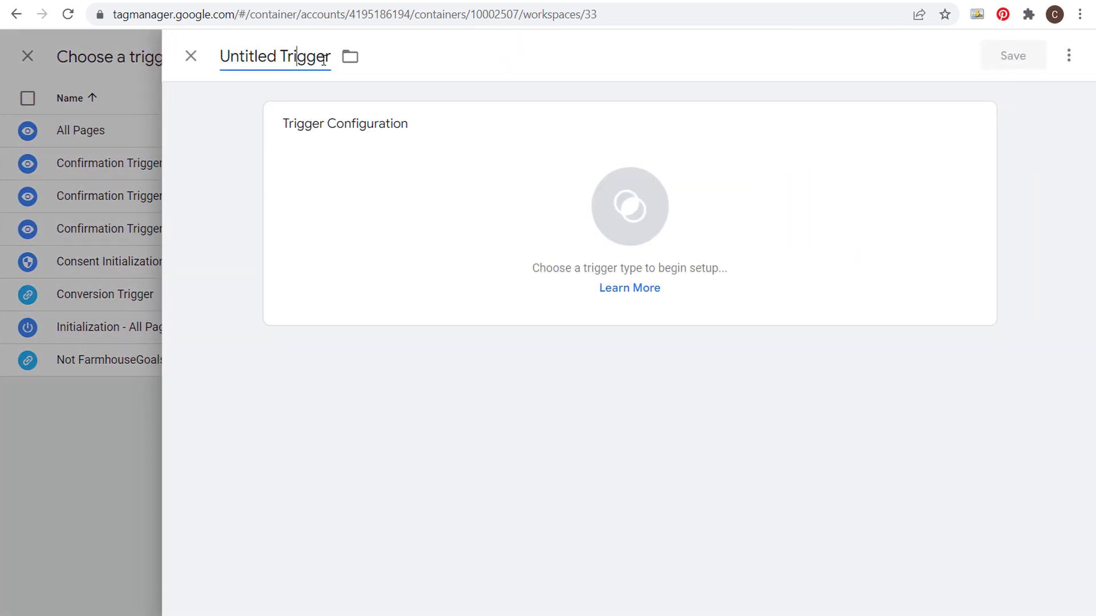
{"action": "triple_click", "coordinate": [324, 60]}
{"action": "type", "text": "Co"}
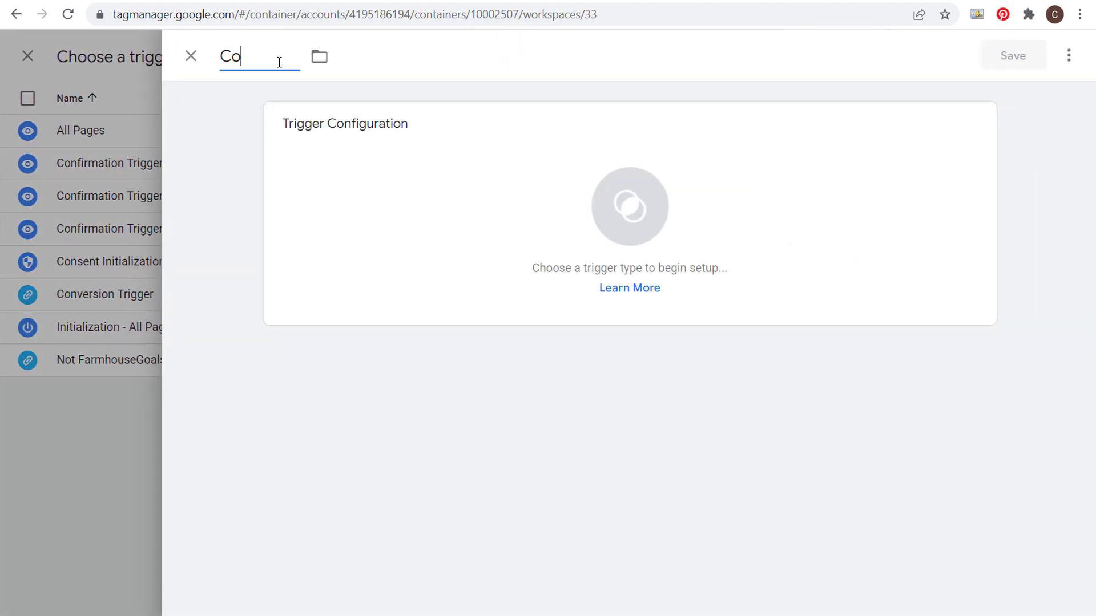
{"action": "type", "text": "nfirmation Page Trigger"}
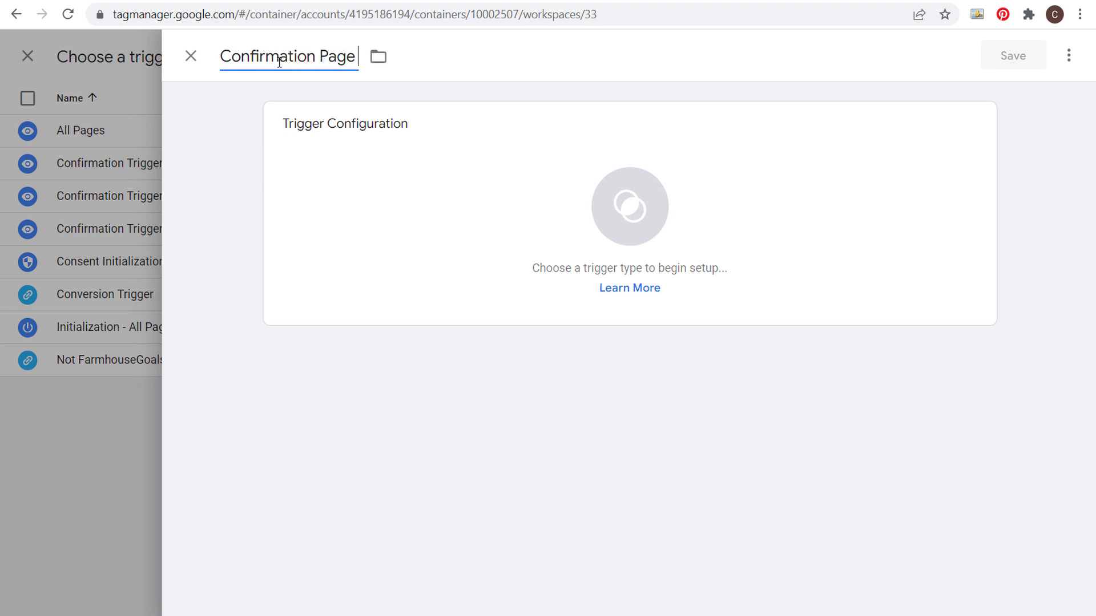
{"action": "left_click", "coordinate": [482, 196]}
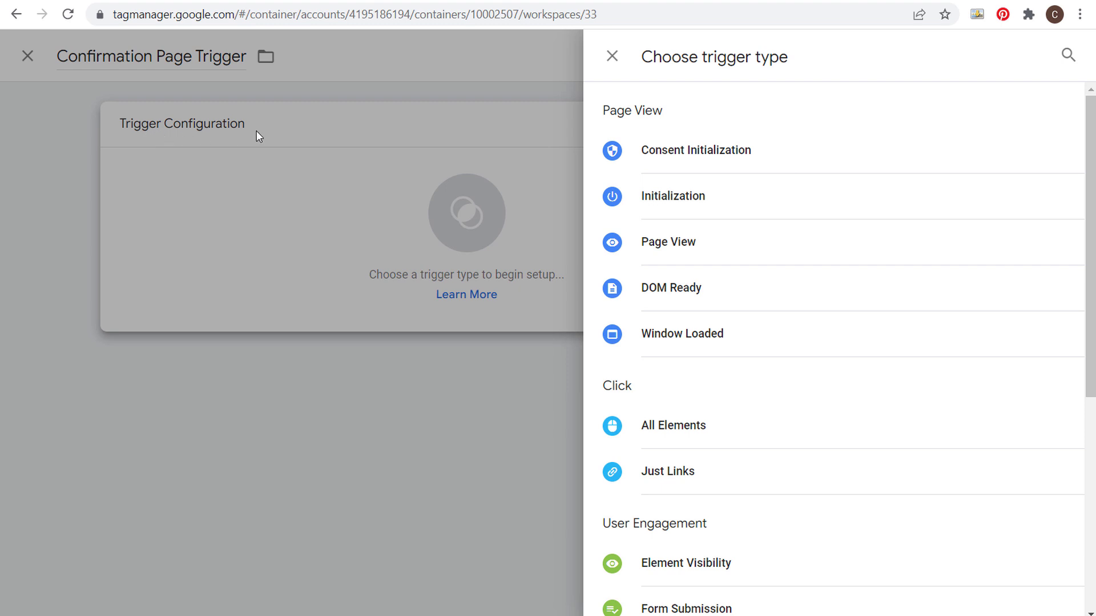
{"action": "left_click", "coordinate": [748, 255]}
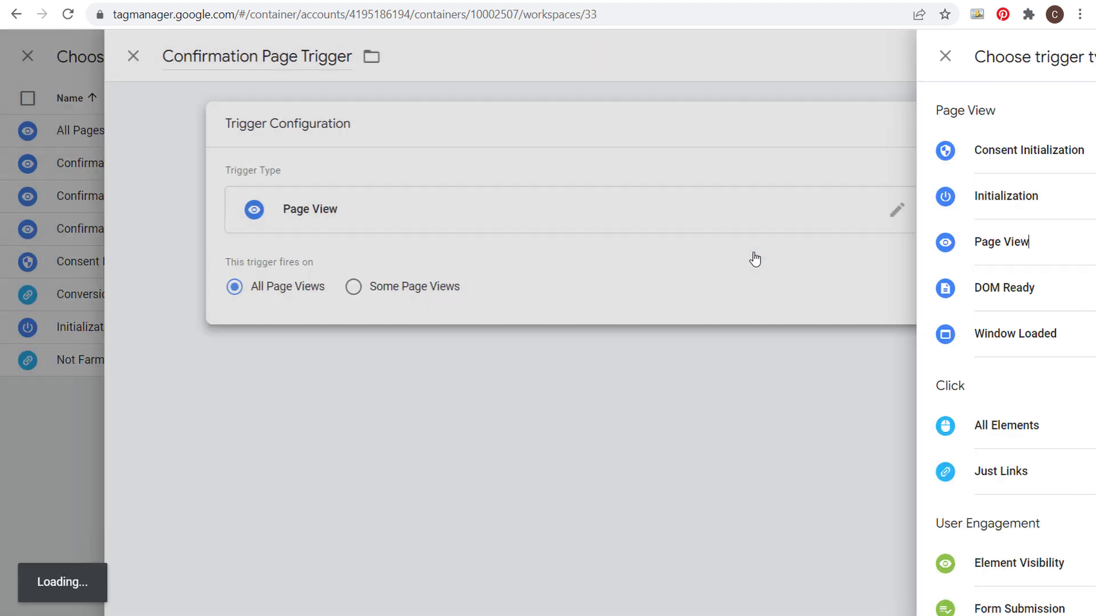
{"action": "left_click", "coordinate": [465, 289]}
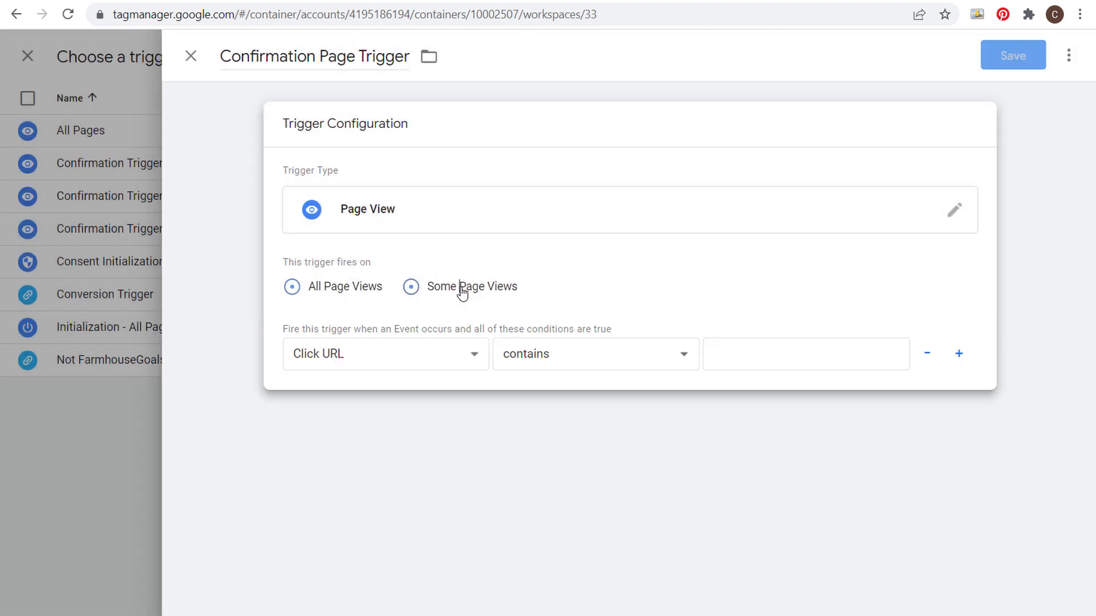
Step: Set the trigger condition to Page URL contains /confirmation/, copied from the confirmation page address
{"action": "left_click", "coordinate": [443, 354]}
{"action": "left_click", "coordinate": [331, 473]}
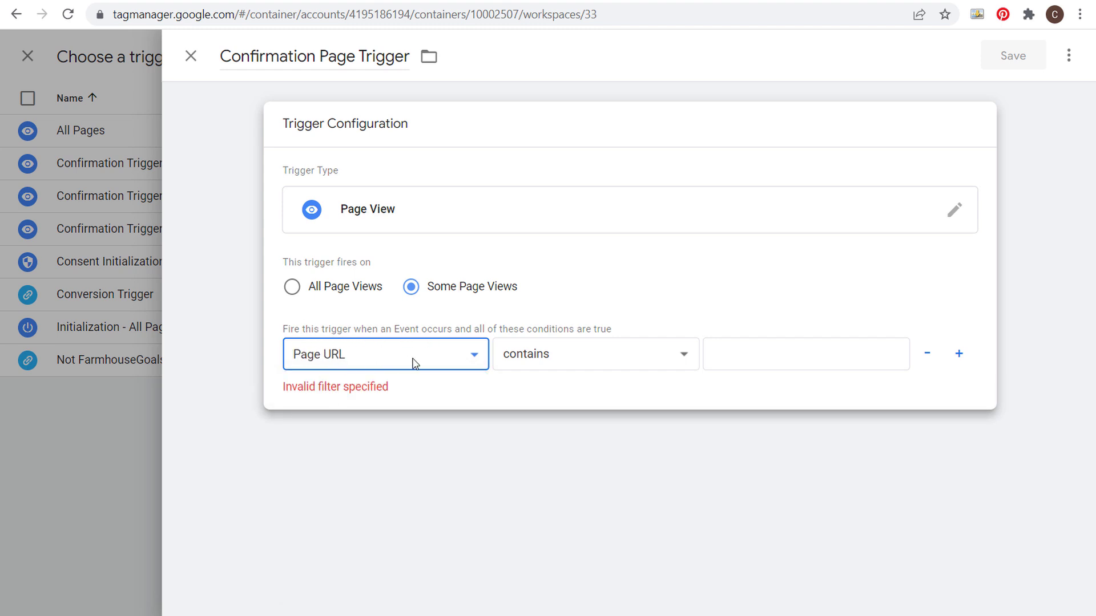
{"action": "left_click", "coordinate": [799, 0]}
{"action": "left_click_drag", "start_coordinate": [358, 14], "coordinate": [219, 22]}
{"action": "key", "text": "ctrl+c"}
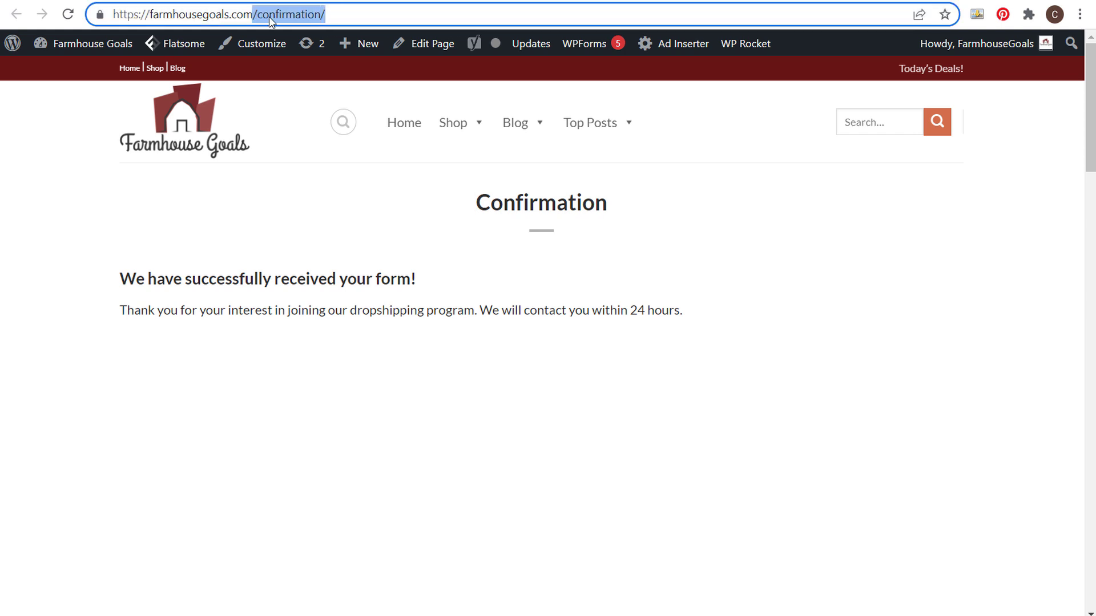
{"action": "key", "text": "ctrl+shift+Tab"}
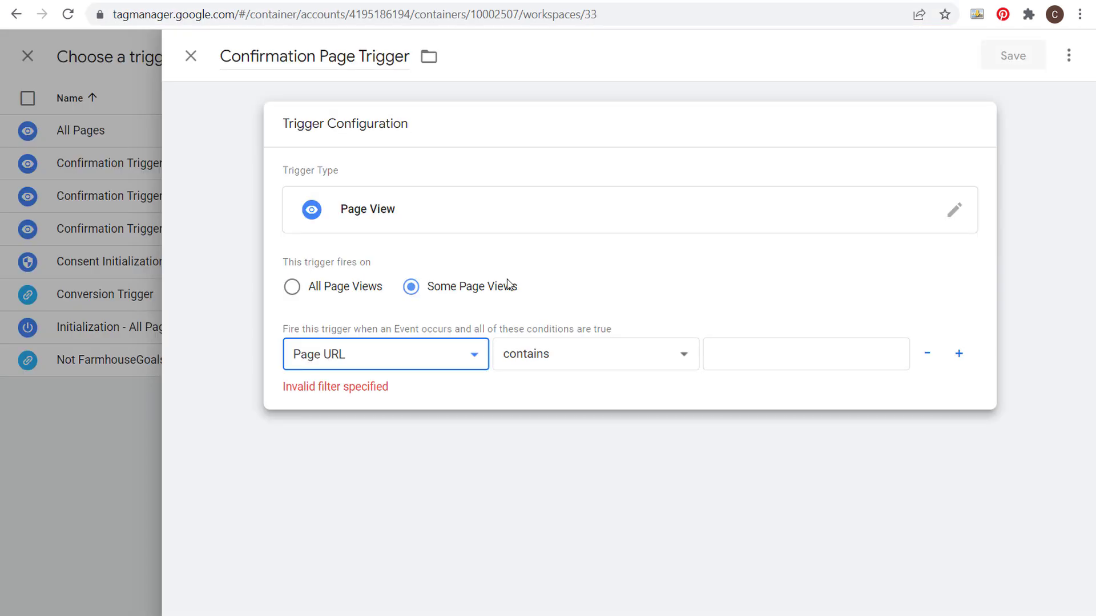
{"action": "left_click", "coordinate": [765, 358]}
{"action": "key", "text": "ctrl+v"}
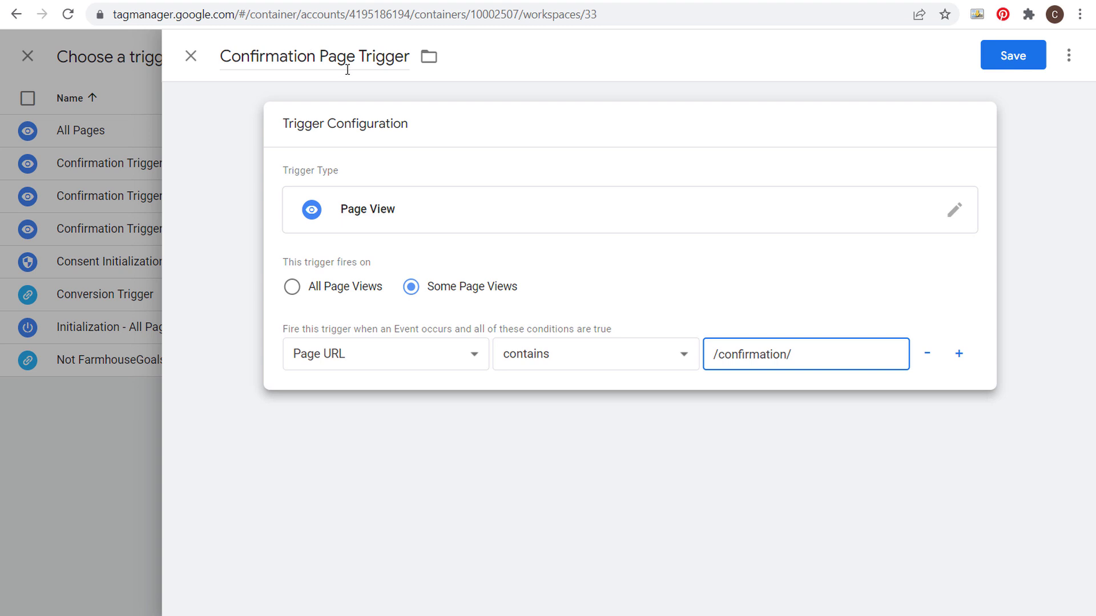
Step: Save the Confirmation Page Trigger and rename the tag to GA4 confirmation_gtm2
{"action": "left_click", "coordinate": [1003, 66]}
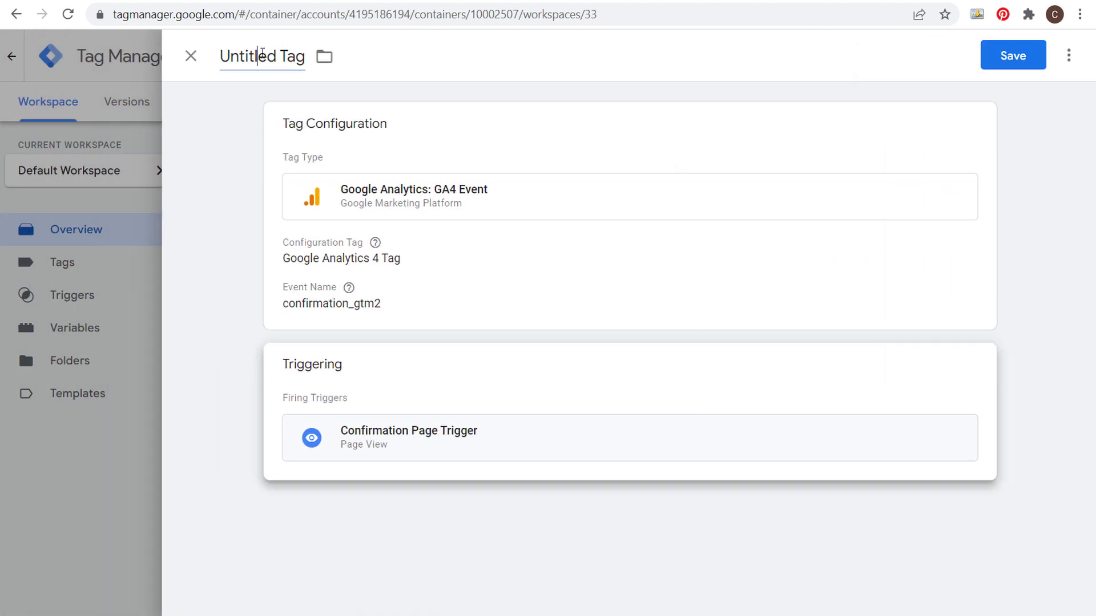
{"action": "left_click", "coordinate": [261, 53]}
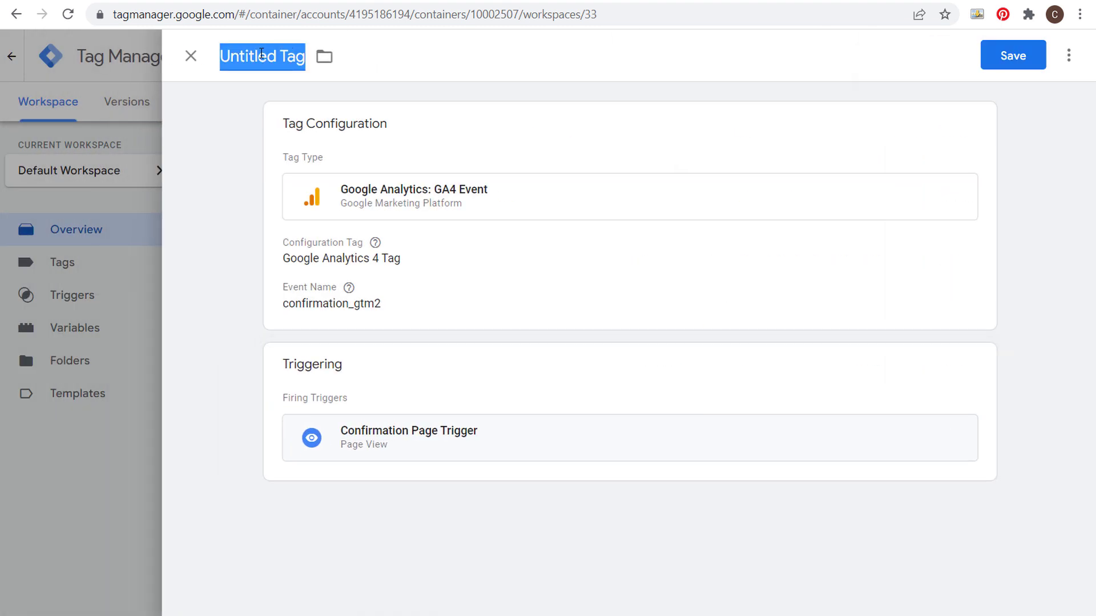
{"action": "type", "text": "GA4 Confirmation"}
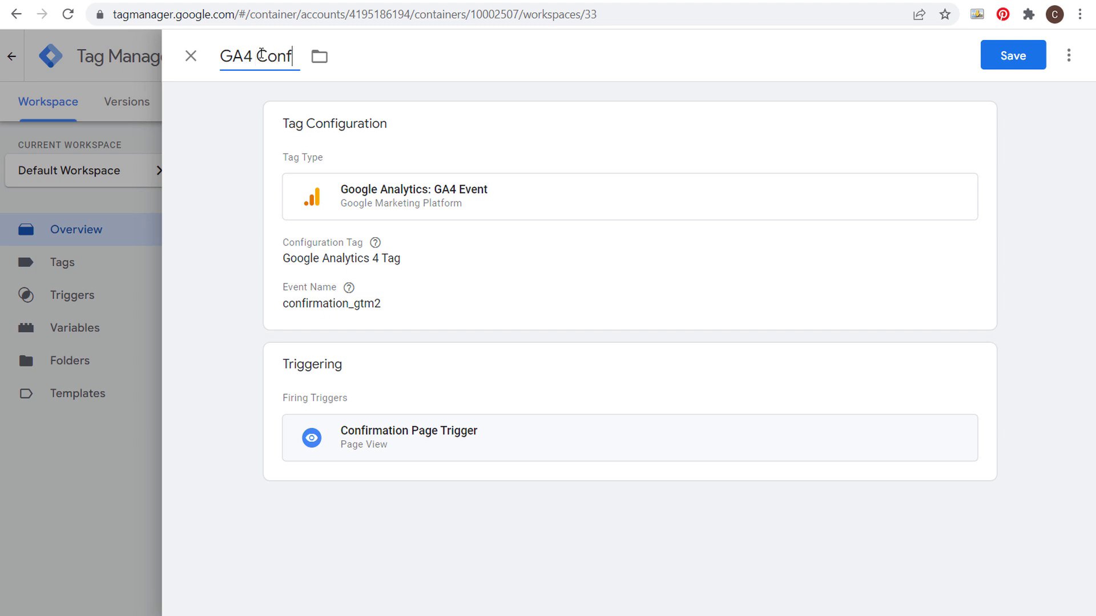
{"action": "type", "text": "gtm2"}
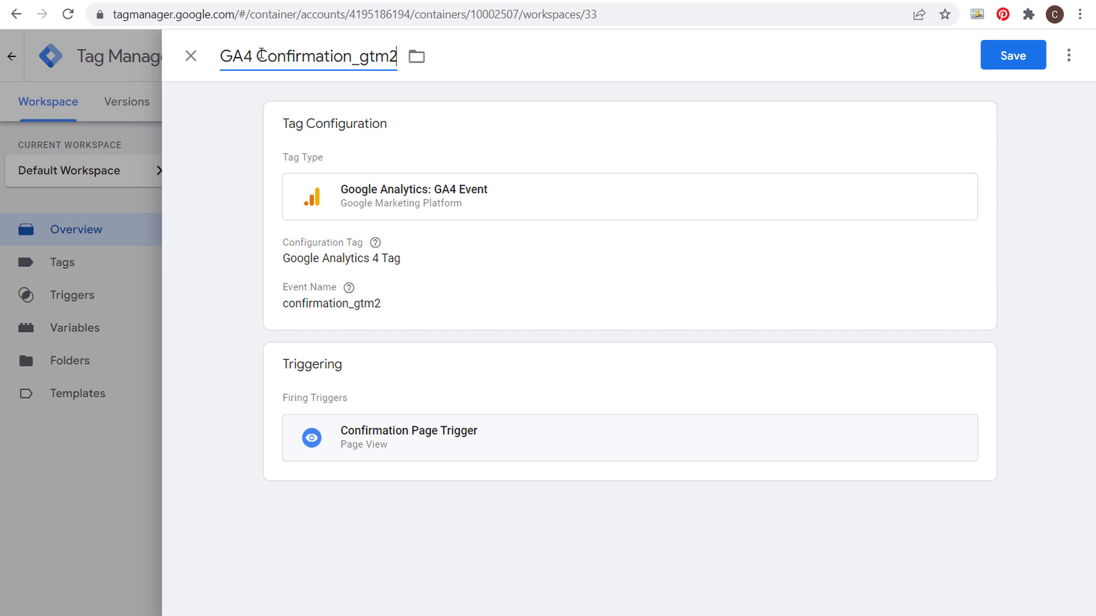
{"action": "left_click", "coordinate": [264, 55]}
{"action": "key", "text": "BackSpace"}
{"action": "type", "text": "c"}
{"action": "left_click_drag", "start_coordinate": [231, 54], "coordinate": [400, 55]}
{"action": "left_click", "coordinate": [327, 55]}
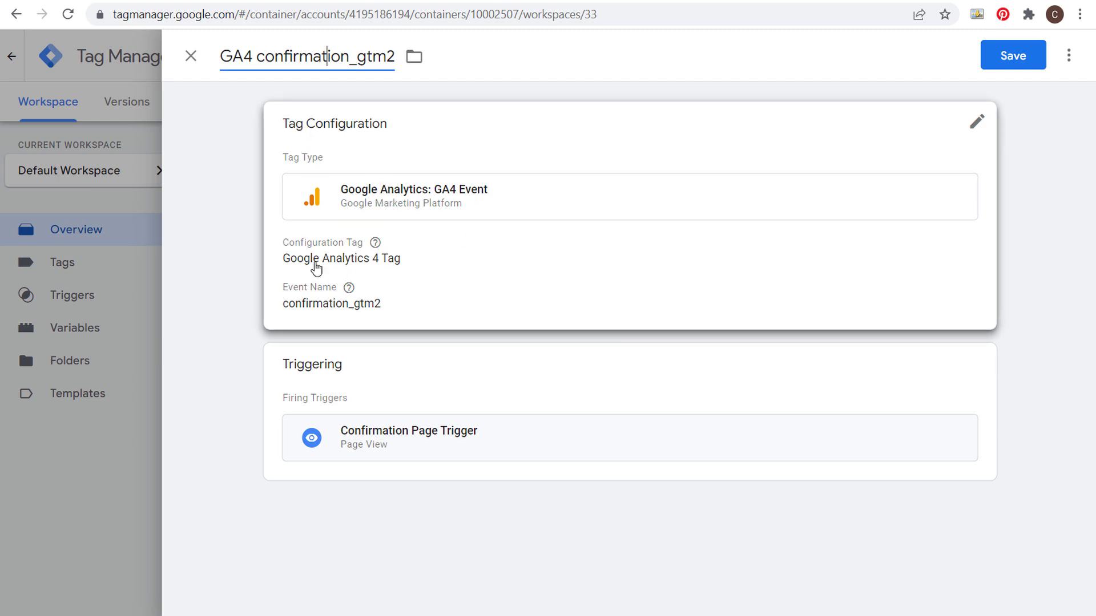
{"action": "mouse_move", "coordinate": [349, 287]}
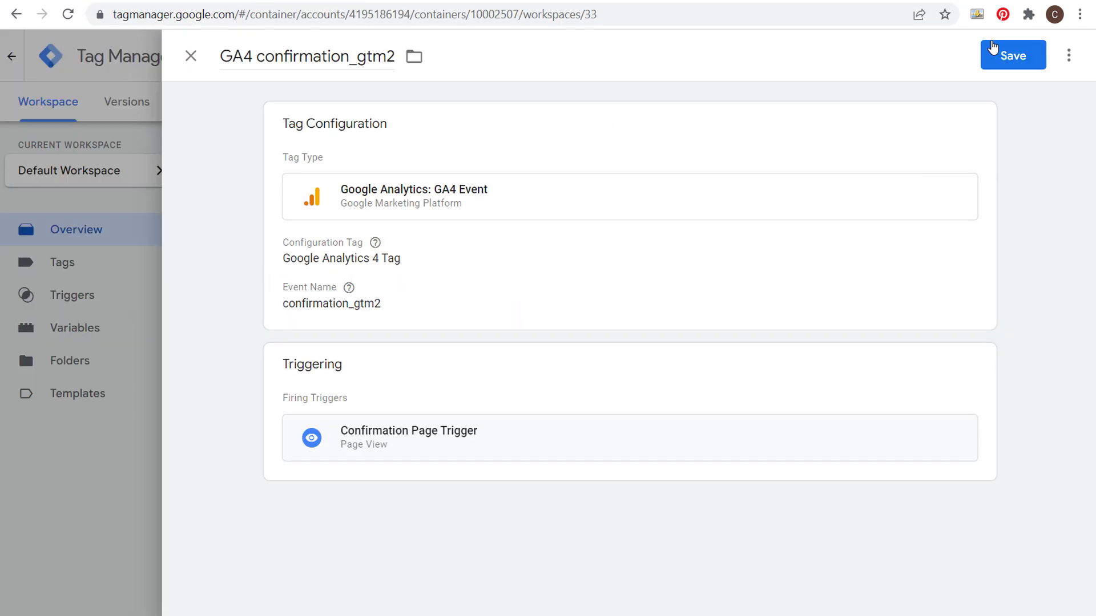
Step: Save the GA4 confirmation_gtm2 tag and publish it live as Version 29
{"action": "left_click", "coordinate": [991, 48]}
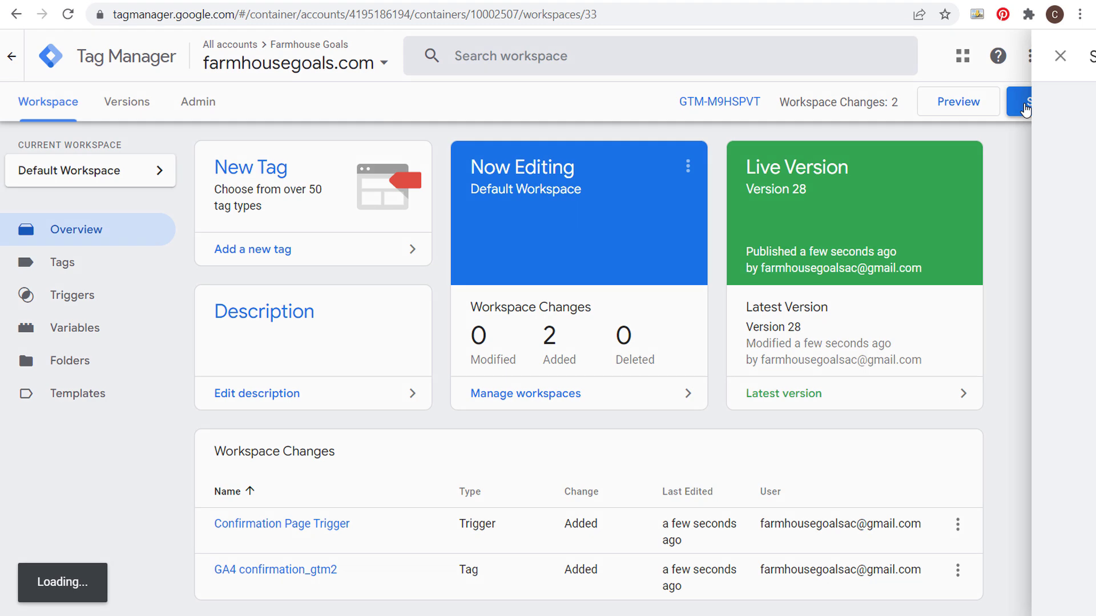
{"action": "left_click", "coordinate": [1025, 108]}
{"action": "left_click", "coordinate": [374, 245]}
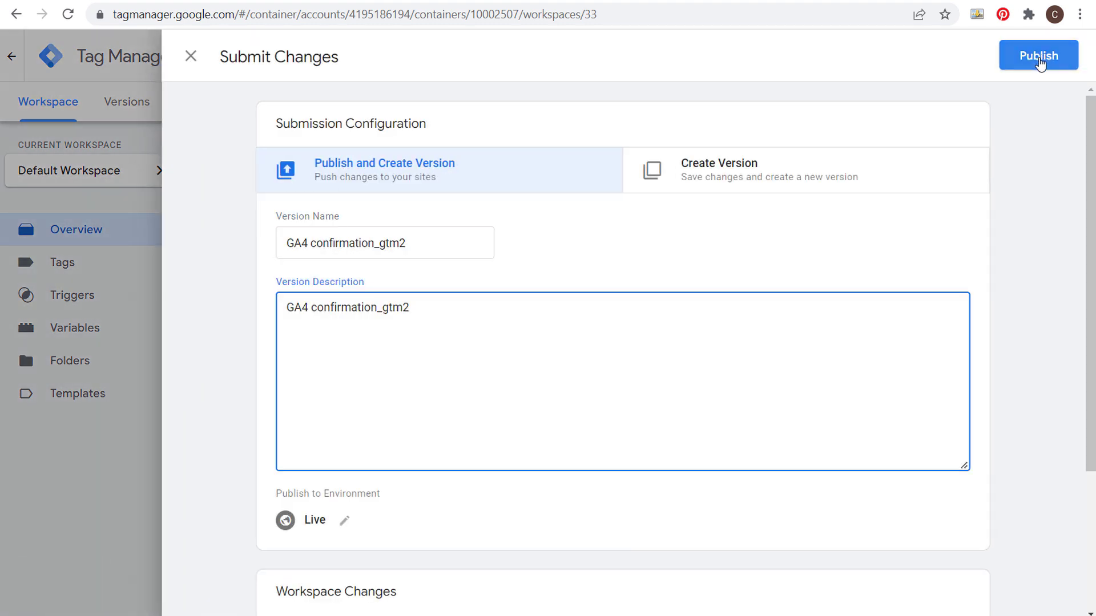
{"action": "left_click", "coordinate": [1039, 57]}
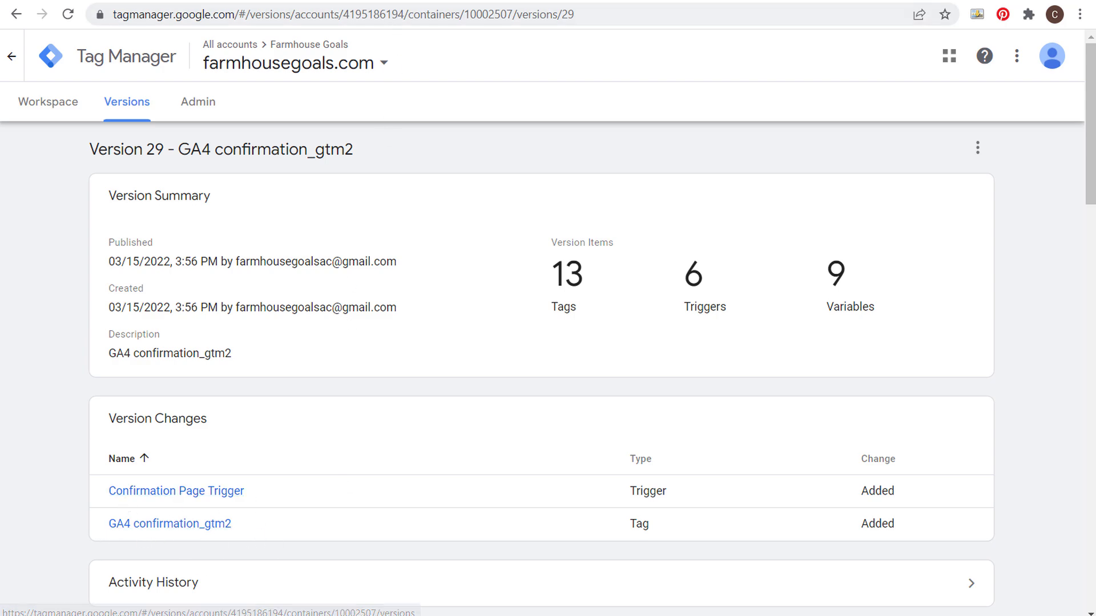
{"action": "left_click", "coordinate": [401, 3]}
Step: Go from the web stream details to the property's Conversions list in Admin
{"action": "left_click", "coordinate": [163, 57]}
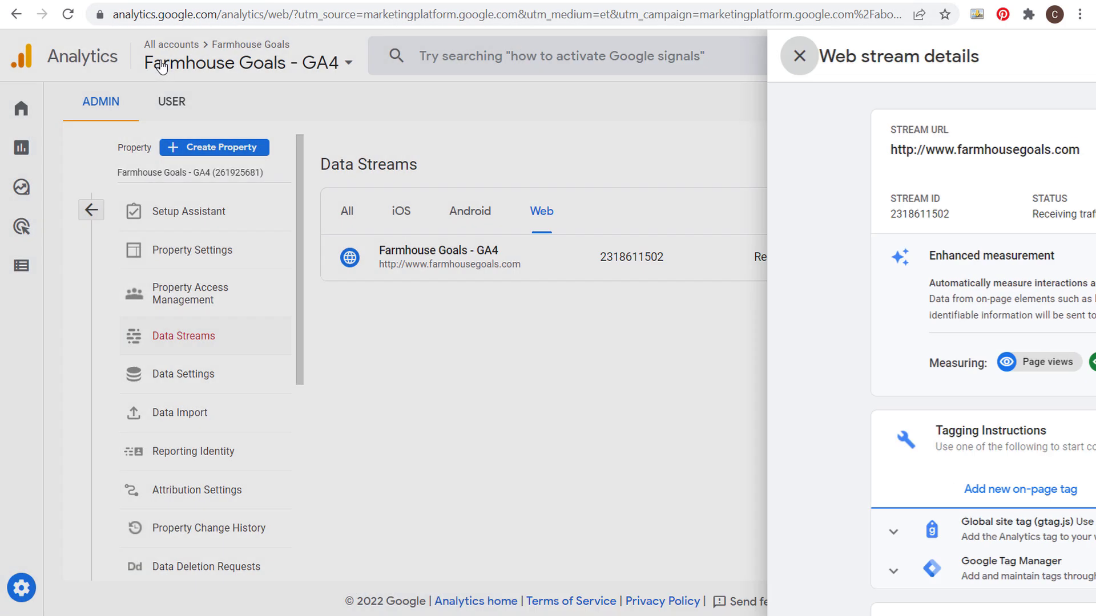
{"action": "left_click", "coordinate": [91, 210]}
{"action": "mouse_move", "coordinate": [19, 273]}
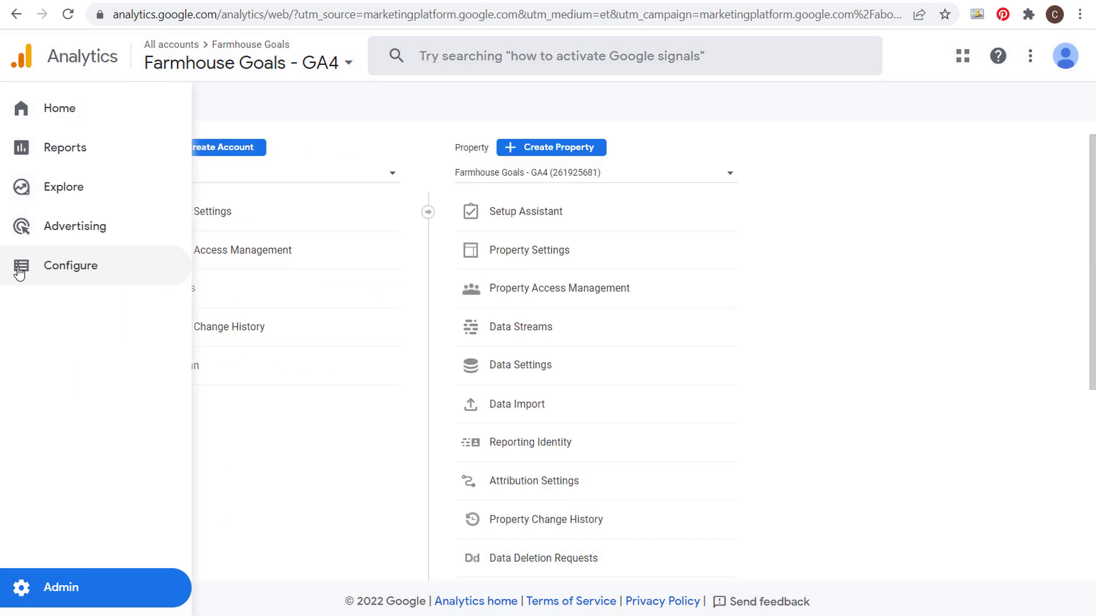
{"action": "left_click", "coordinate": [67, 273]}
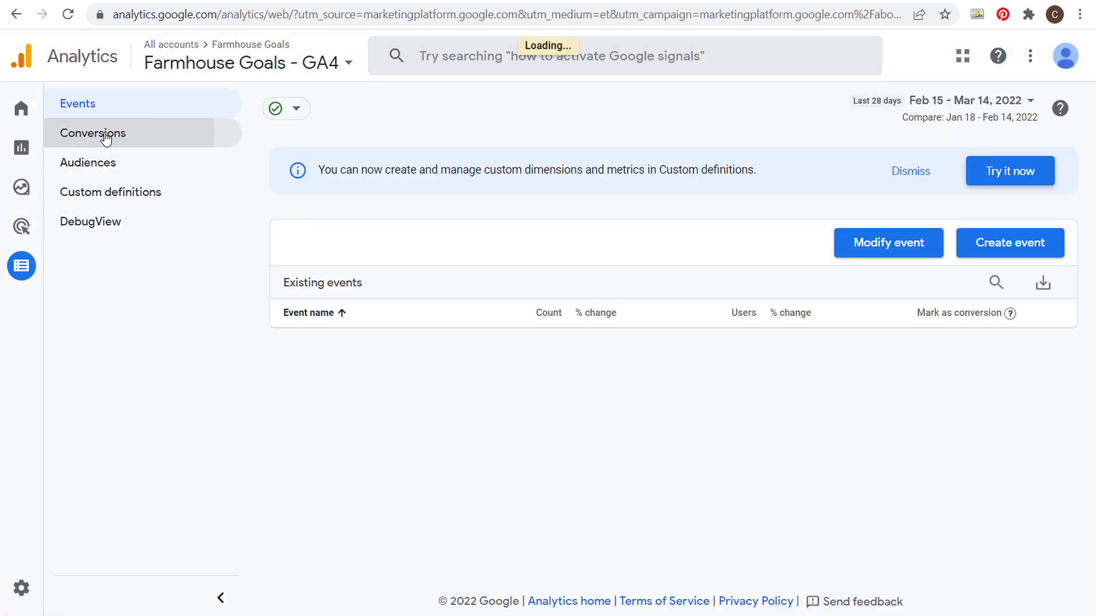
{"action": "left_click", "coordinate": [103, 138]}
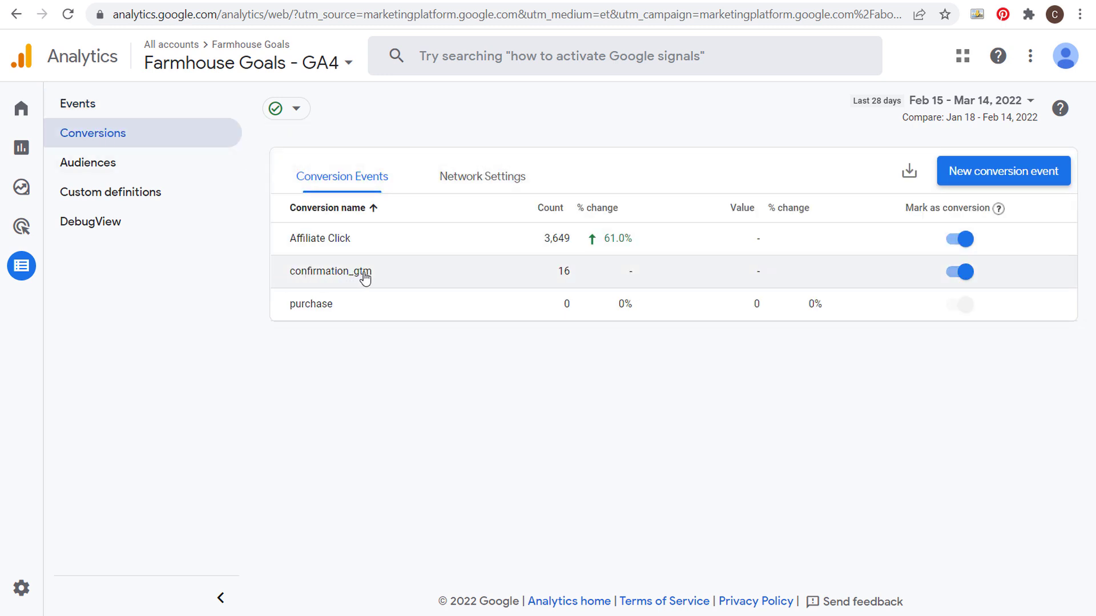
Step: Add confirmation_gtm2 as a new conversion event and save it
{"action": "left_click", "coordinate": [1014, 182]}
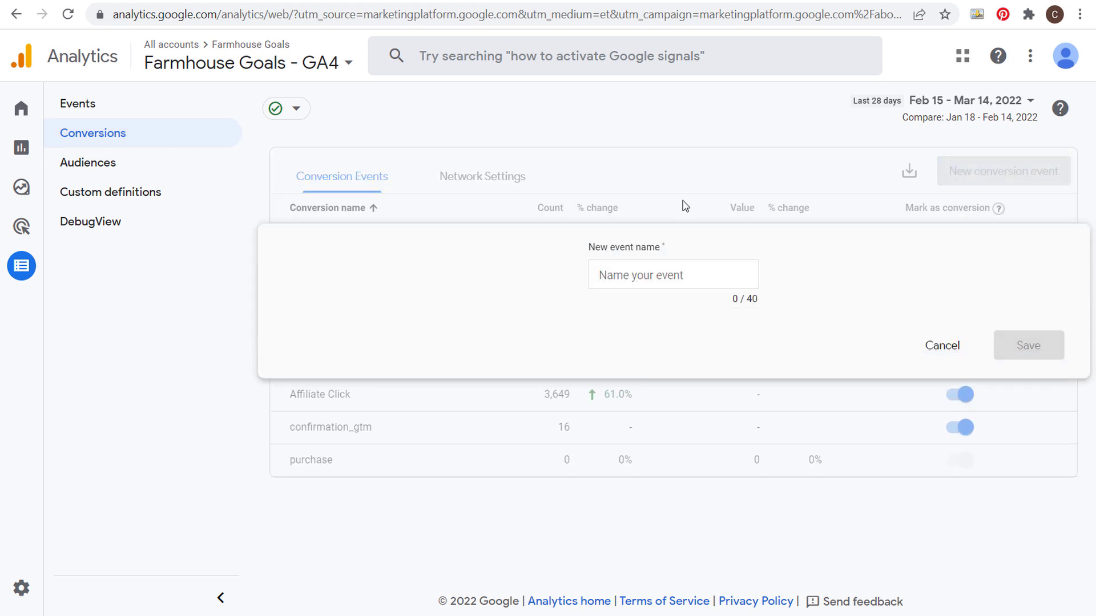
{"action": "left_click", "coordinate": [695, 277]}
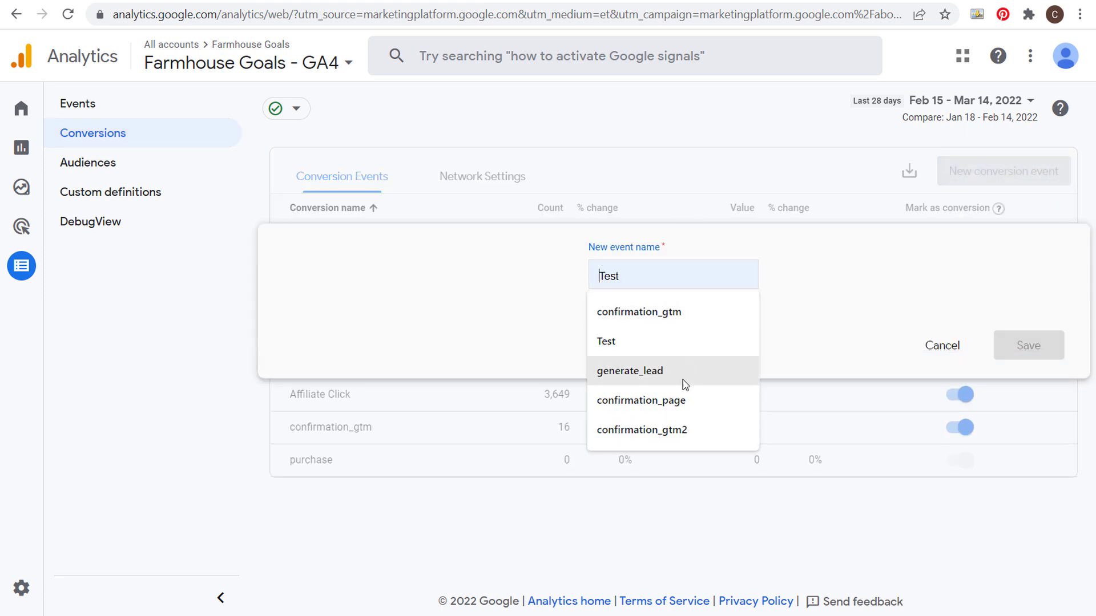
{"action": "left_click", "coordinate": [659, 432]}
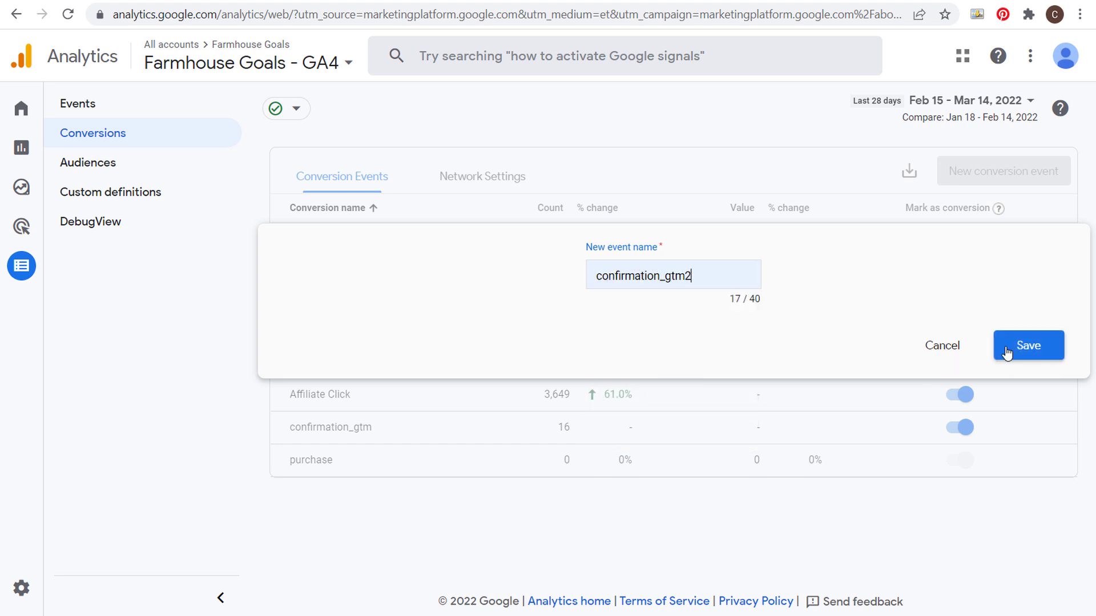
{"action": "left_click", "coordinate": [1027, 346]}
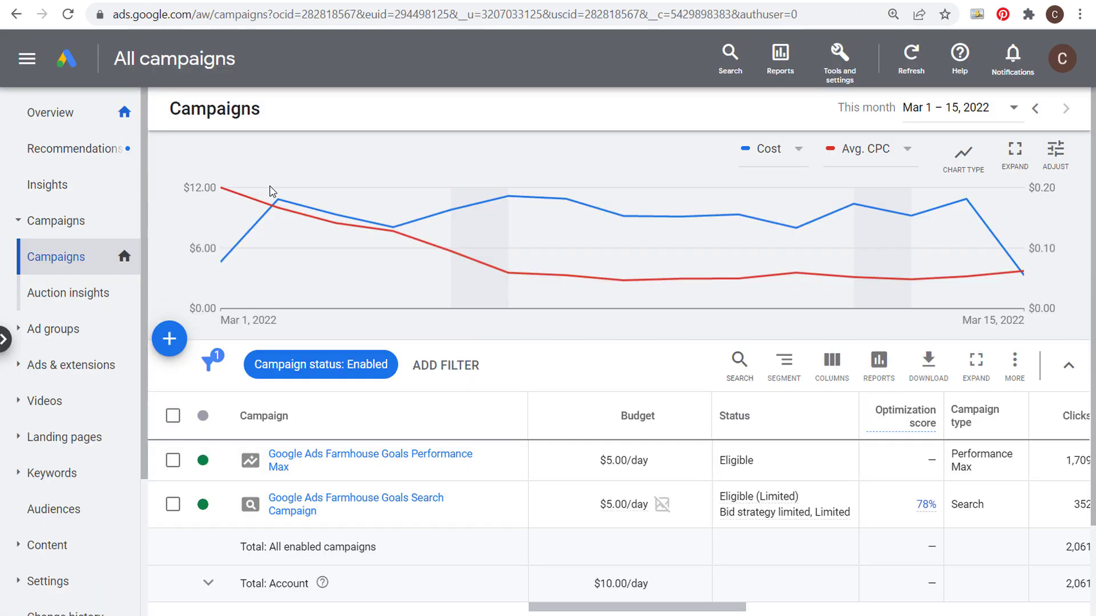
Step: Go to the Google Ads conversions summary under Tools and settings > Measurement
{"action": "left_click", "coordinate": [842, 65]}
{"action": "left_click", "coordinate": [843, 204]}
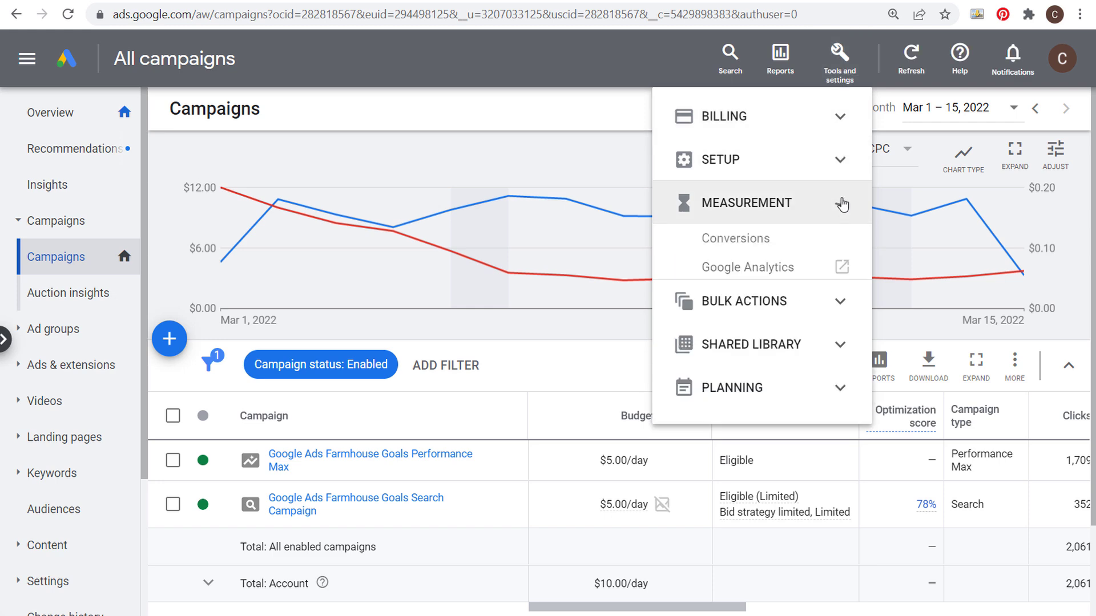
{"action": "left_click", "coordinate": [756, 242]}
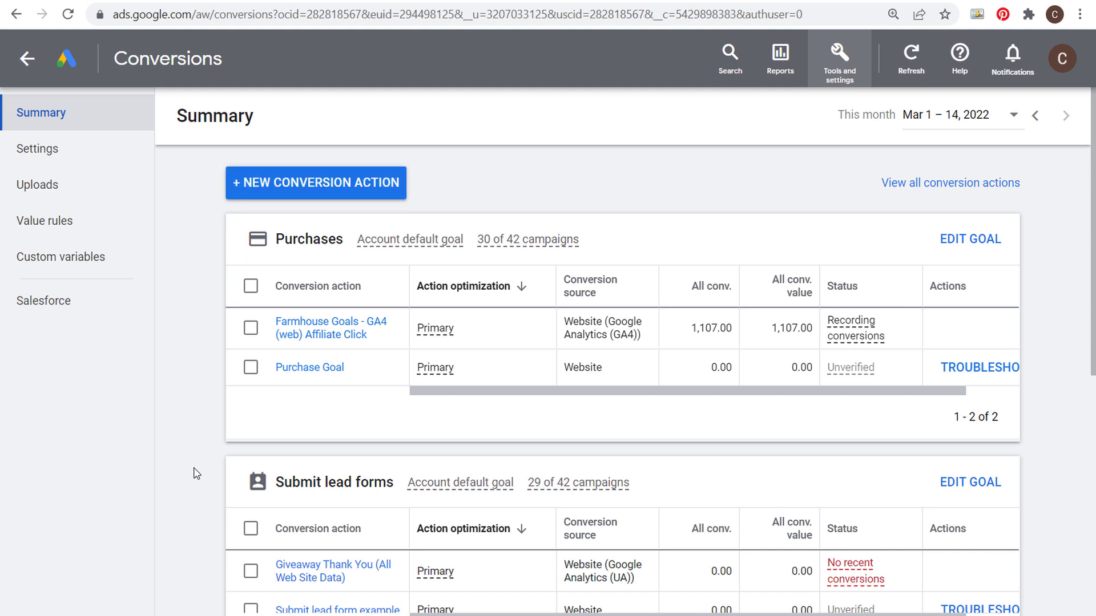
Step: Start a new conversion action and choose Import as the conversion kind
{"action": "left_click", "coordinate": [245, 191]}
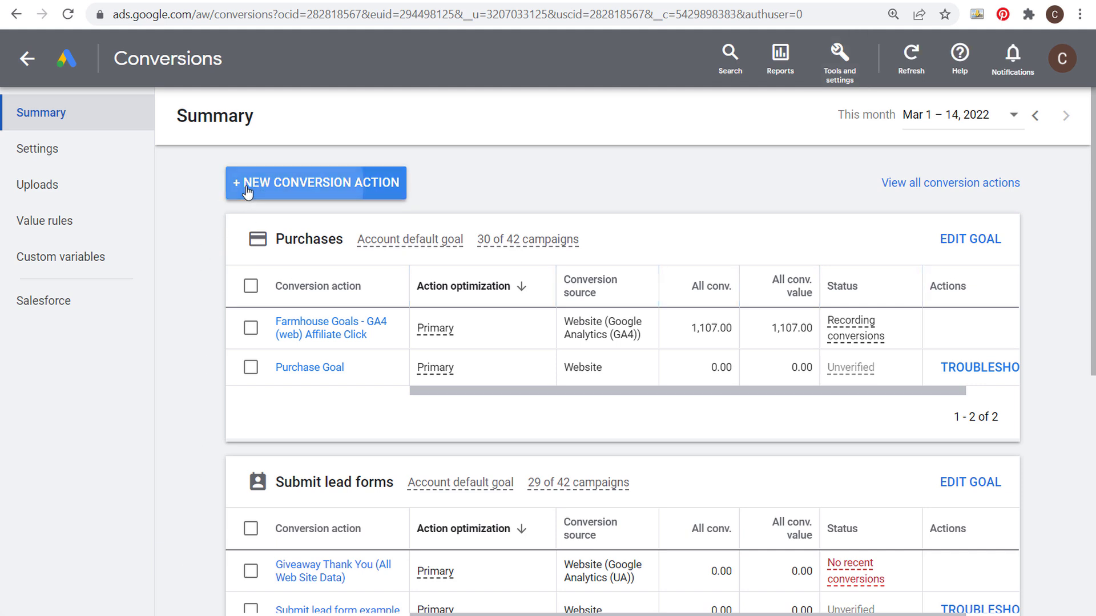
{"action": "mouse_move", "coordinate": [890, 264]}
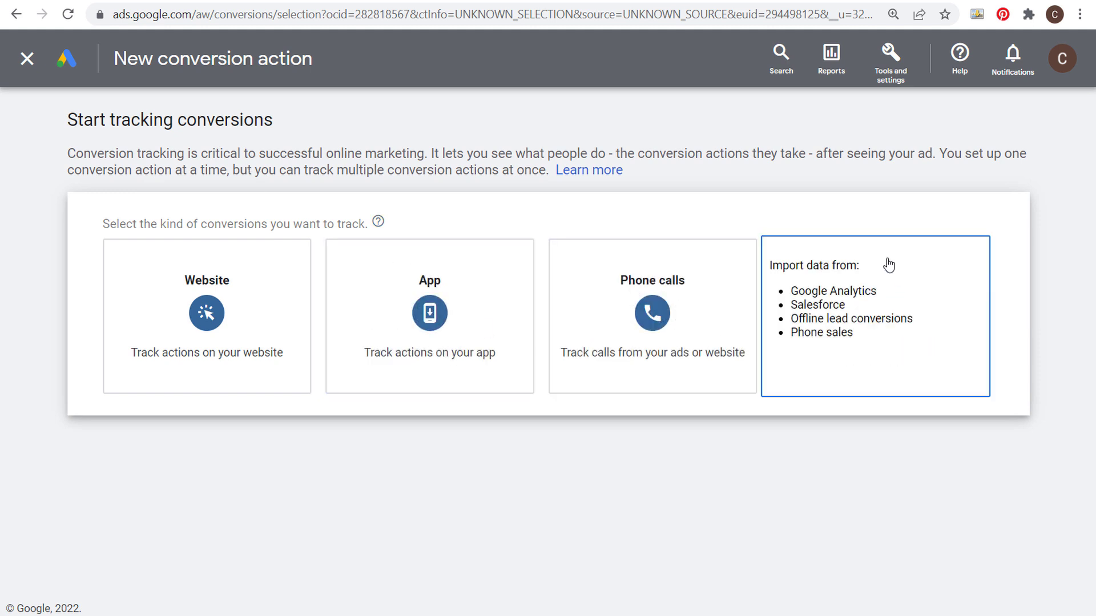
{"action": "left_click", "coordinate": [851, 287]}
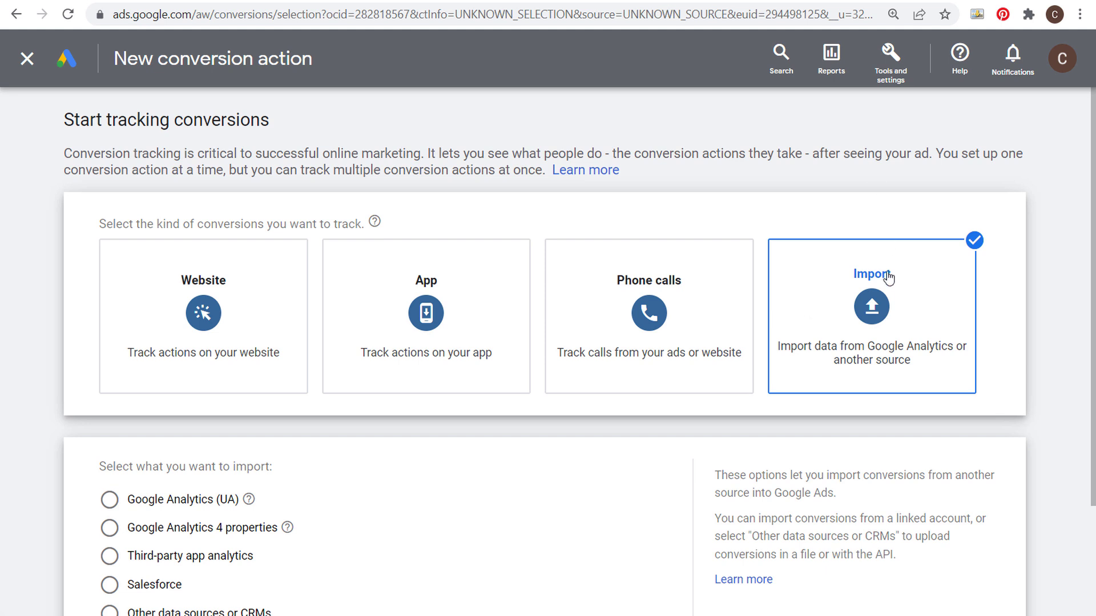
{"action": "mouse_move", "coordinate": [878, 323]}
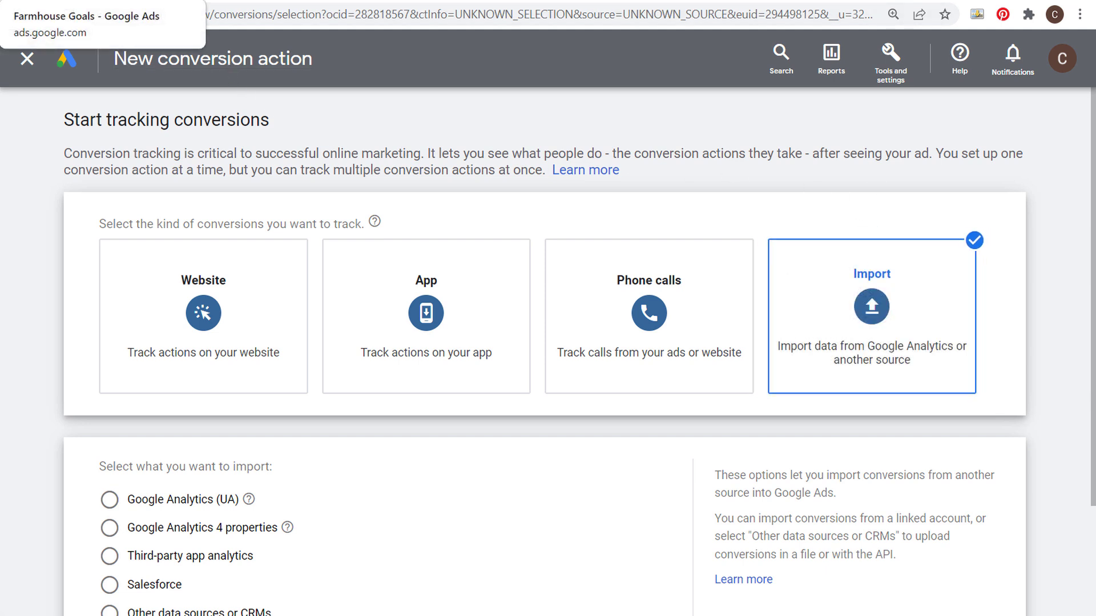
Step: Open Linked accounts and view the GA4 & Firebase link details for the Farmhouse Goals property
{"action": "left_click", "coordinate": [888, 86]}
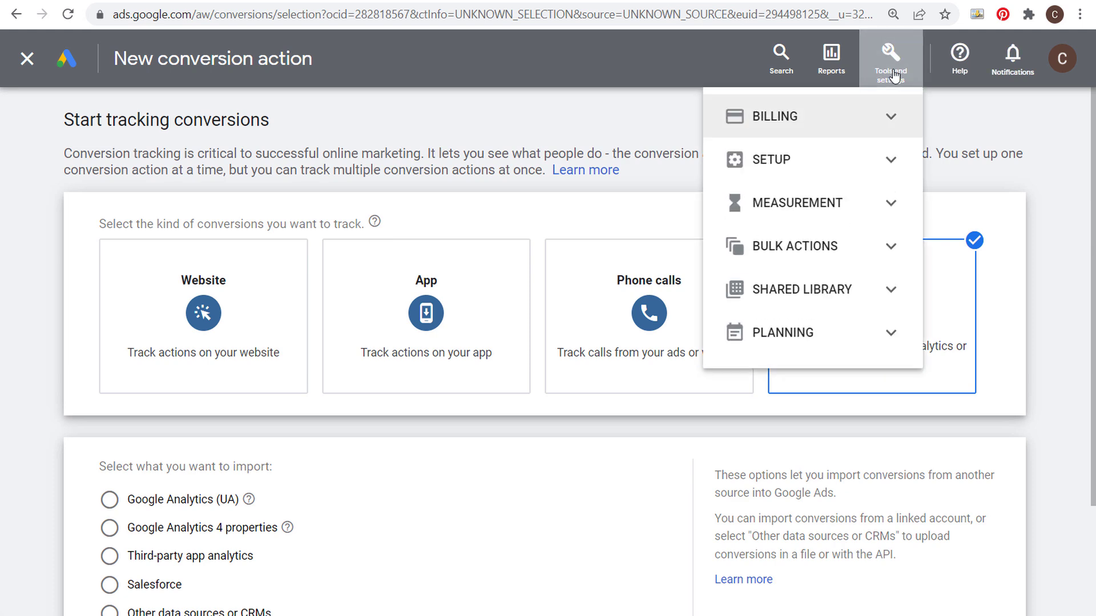
{"action": "left_click", "coordinate": [890, 162]}
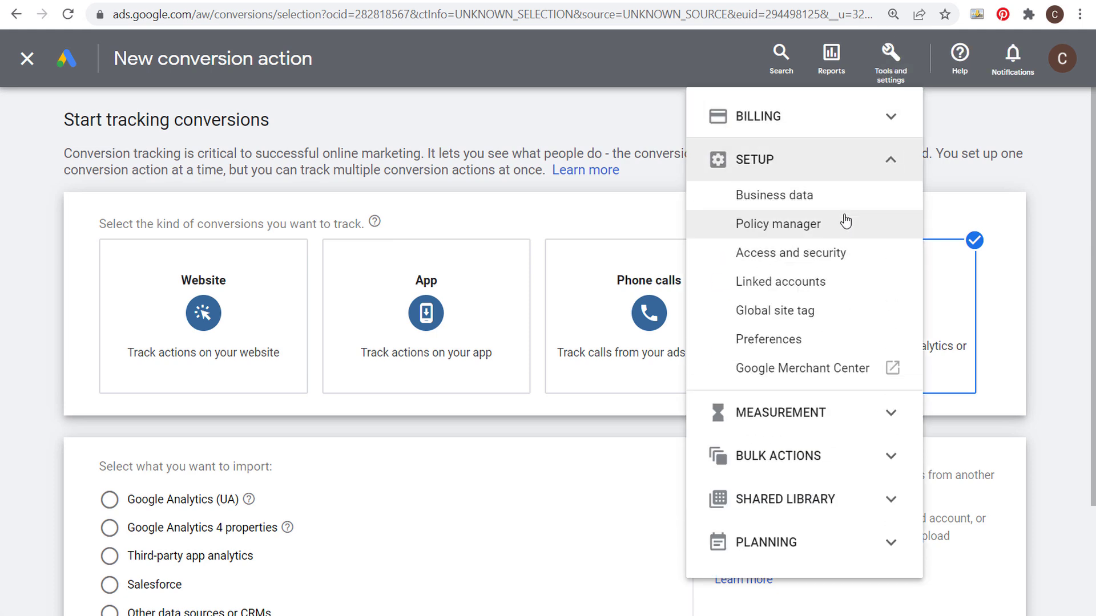
{"action": "left_click", "coordinate": [806, 290]}
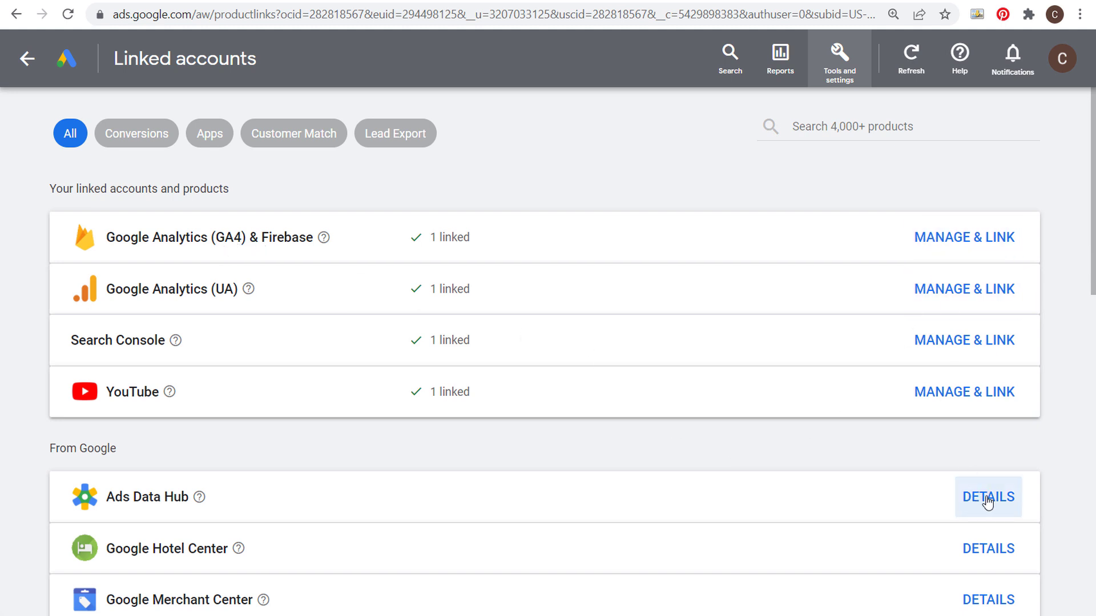
{"action": "left_click", "coordinate": [961, 245]}
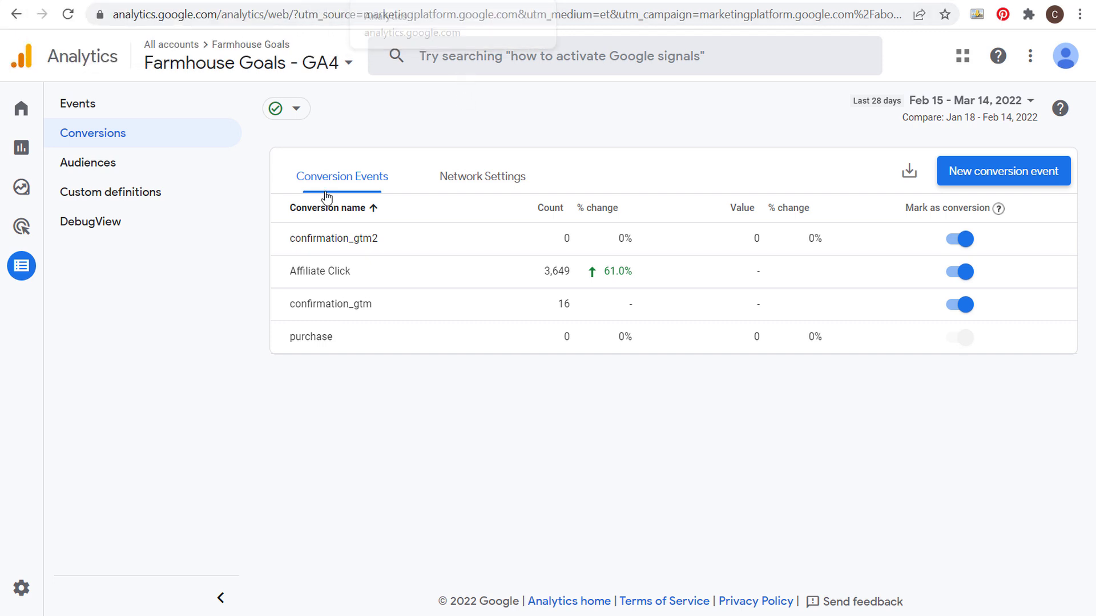
Step: In Analytics Admin, check Google Ads Links to confirm the Farmhouse Goals Ads account is linked
{"action": "left_click", "coordinate": [57, 589]}
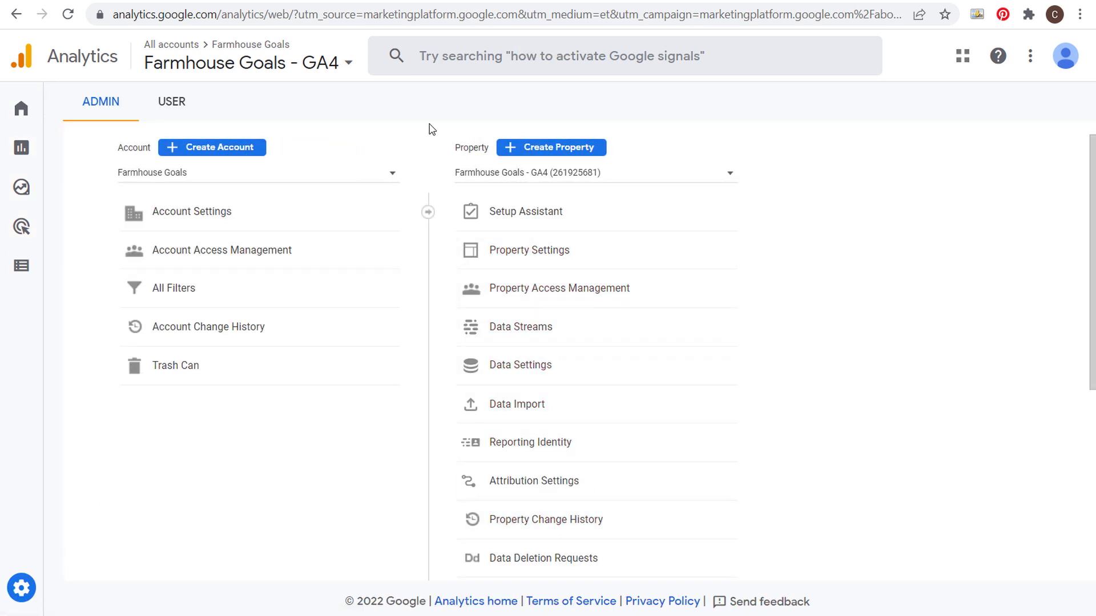
{"action": "scroll", "coordinate": [593, 323], "scroll_direction": "down", "scroll_amount": 5}
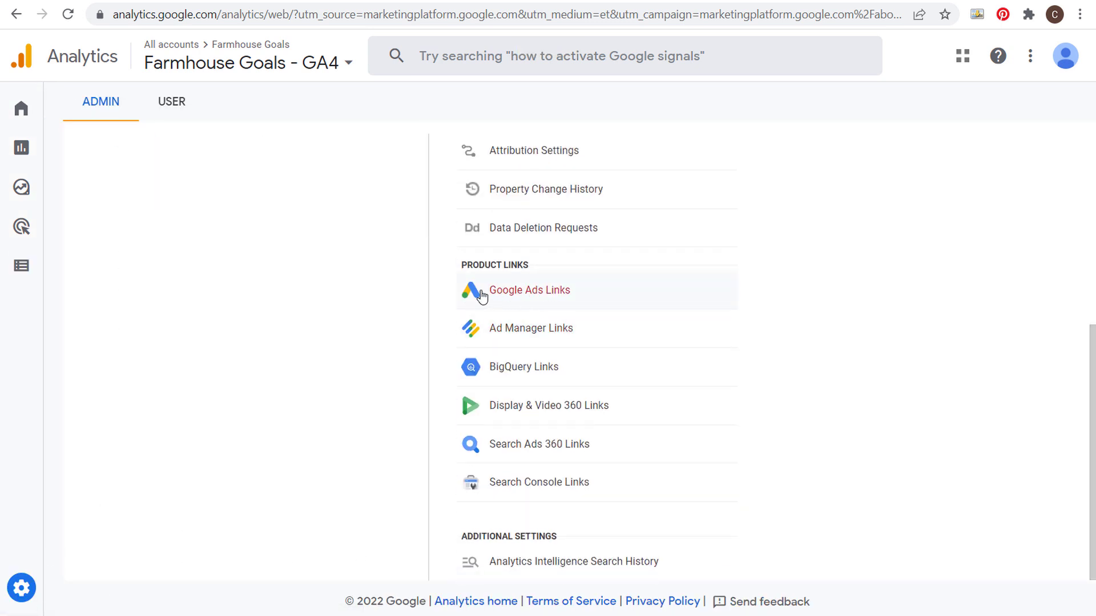
{"action": "left_click", "coordinate": [525, 292]}
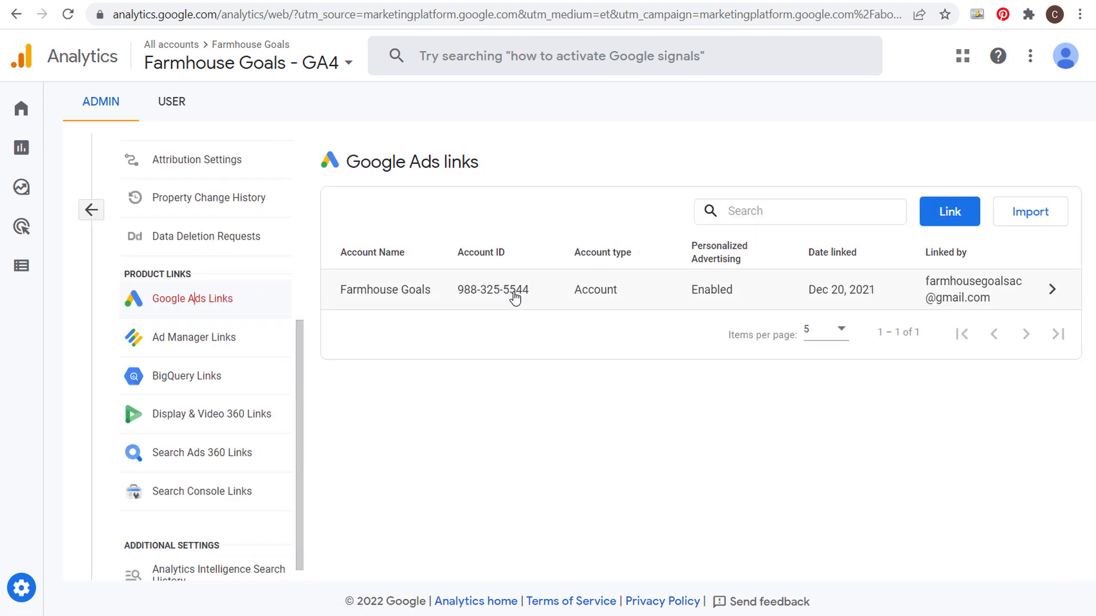
{"action": "left_click", "coordinate": [954, 221]}
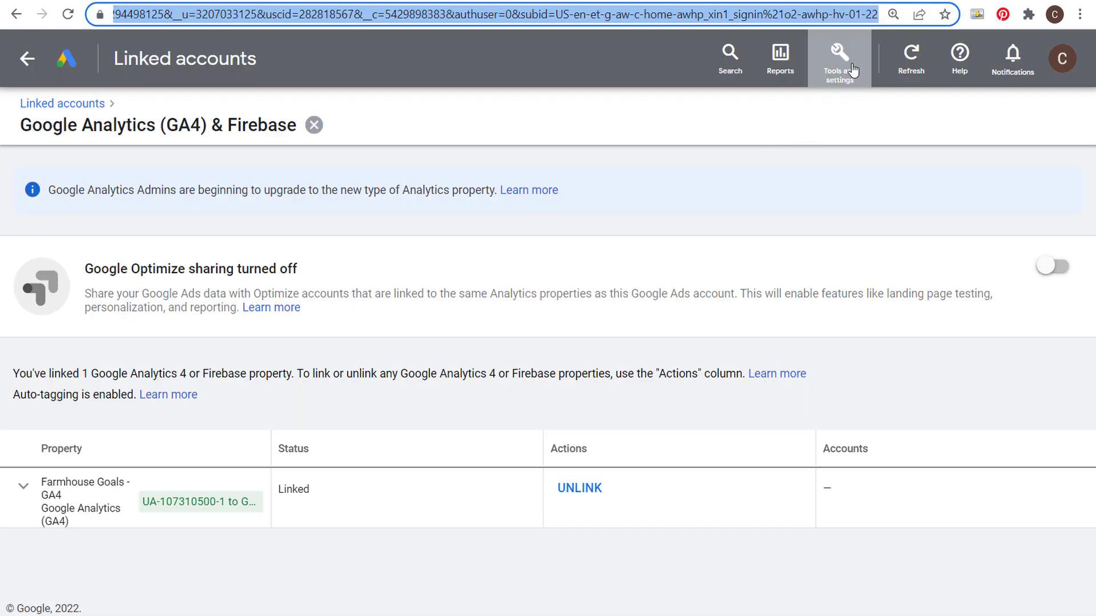
Step: Start a new conversion action imported from Google Analytics 4 web events
{"action": "left_click", "coordinate": [840, 54]}
{"action": "left_click", "coordinate": [837, 201]}
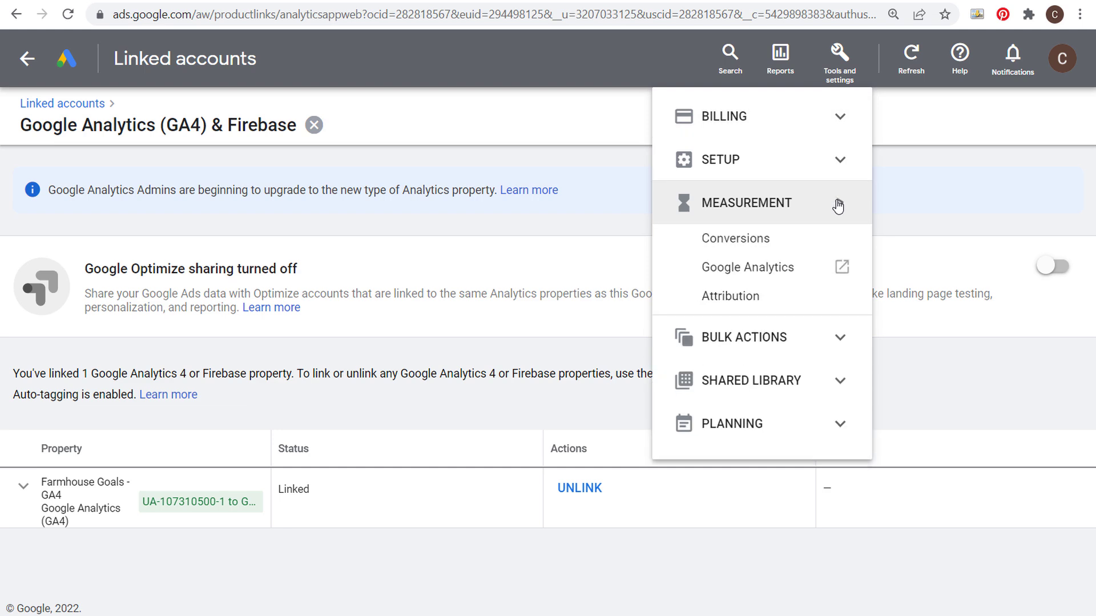
{"action": "left_click", "coordinate": [758, 244]}
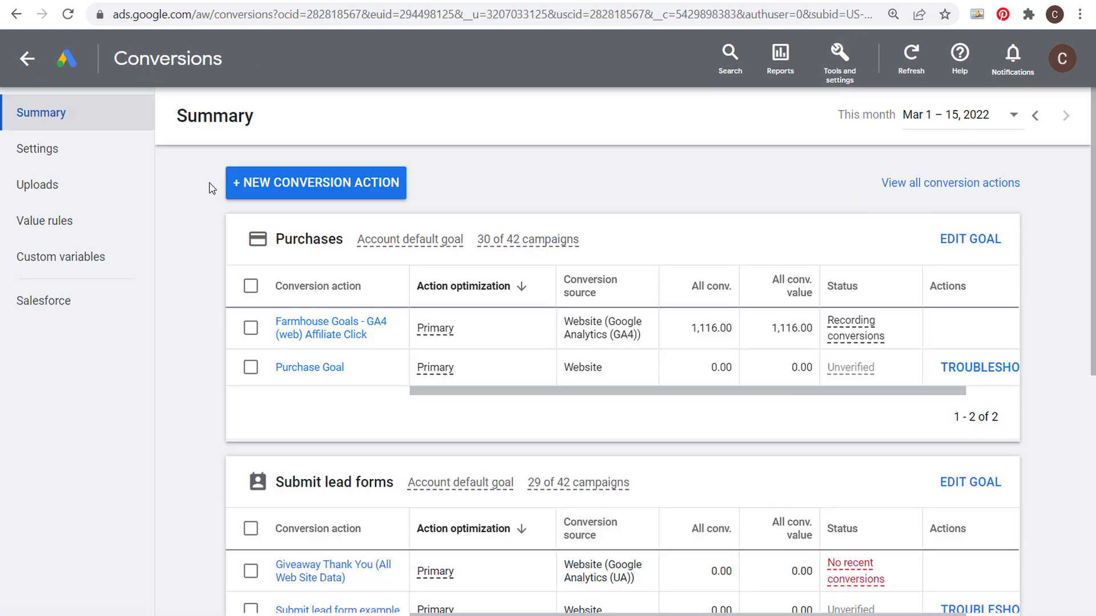
{"action": "left_click", "coordinate": [245, 181]}
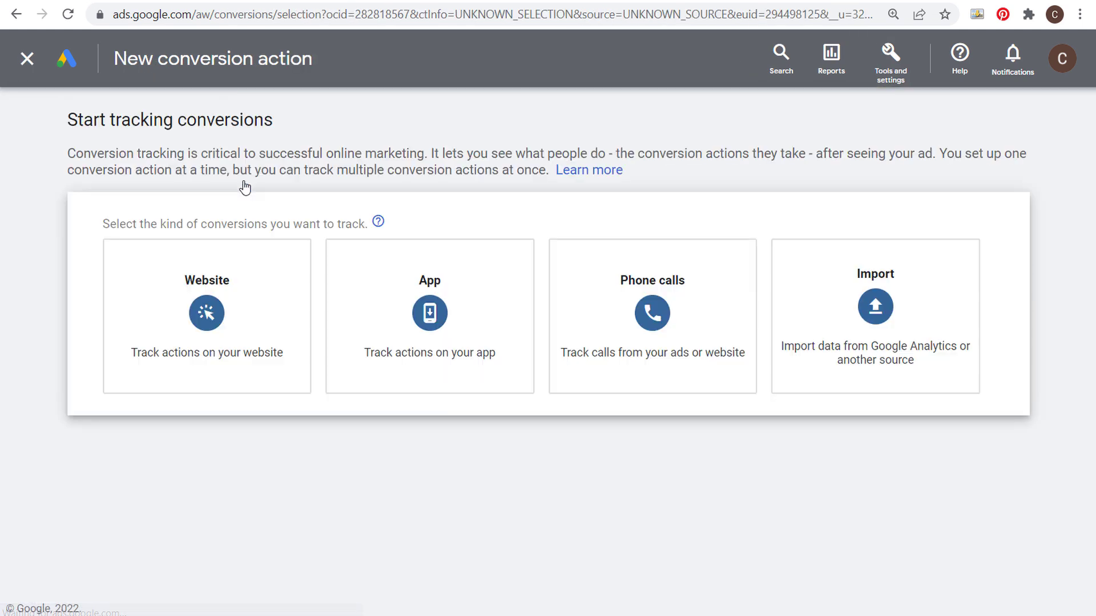
{"action": "left_click", "coordinate": [906, 292]}
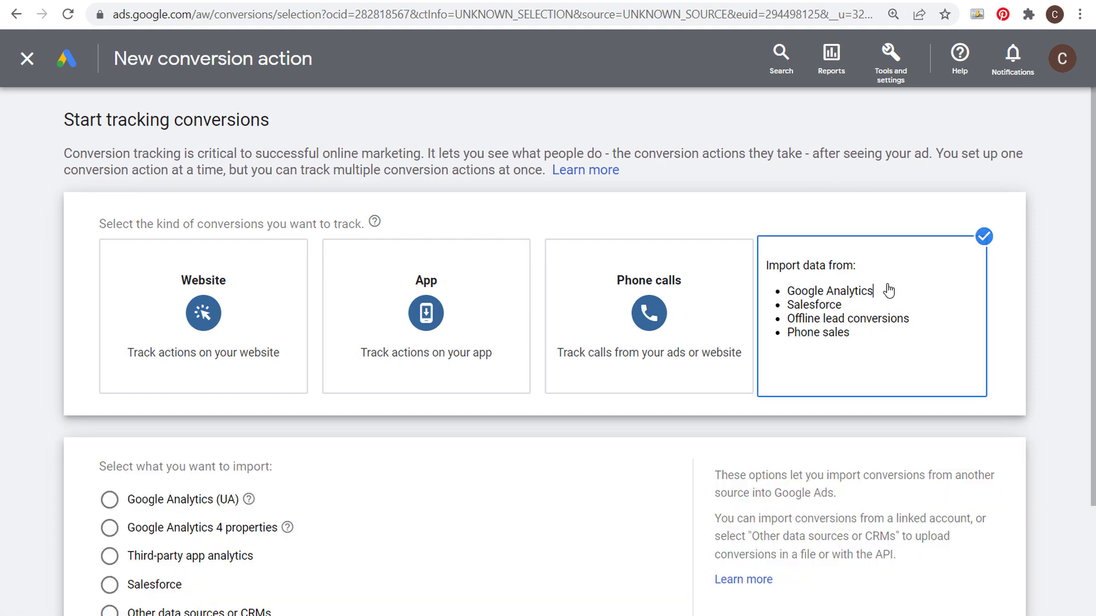
{"action": "scroll", "coordinate": [399, 411], "scroll_direction": "down", "scroll_amount": 2}
{"action": "left_click", "coordinate": [109, 381]}
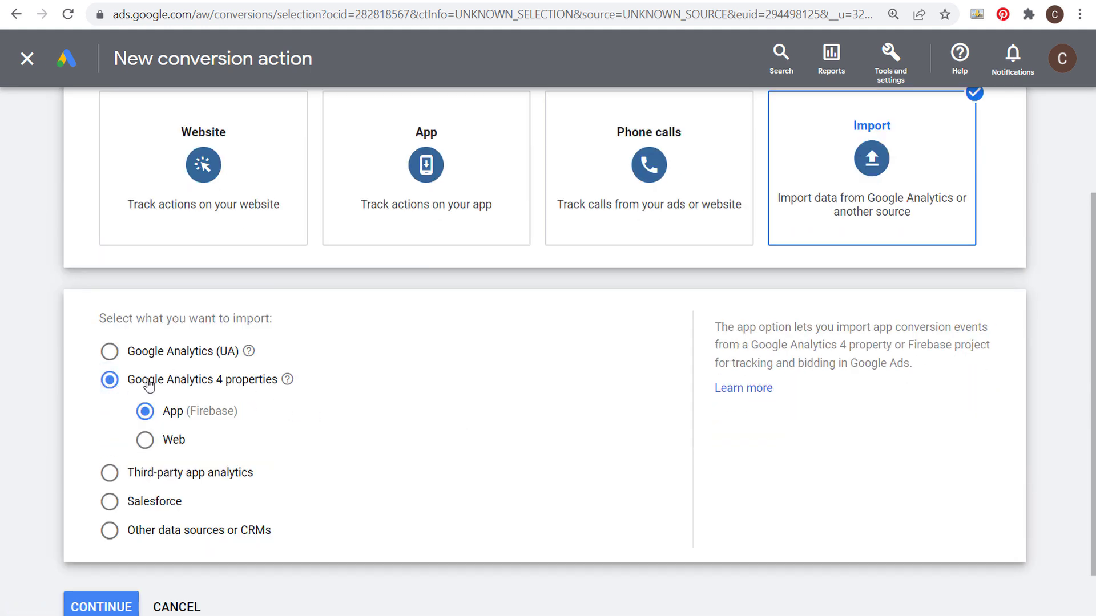
{"action": "left_click", "coordinate": [146, 441]}
{"action": "left_click", "coordinate": [114, 603]}
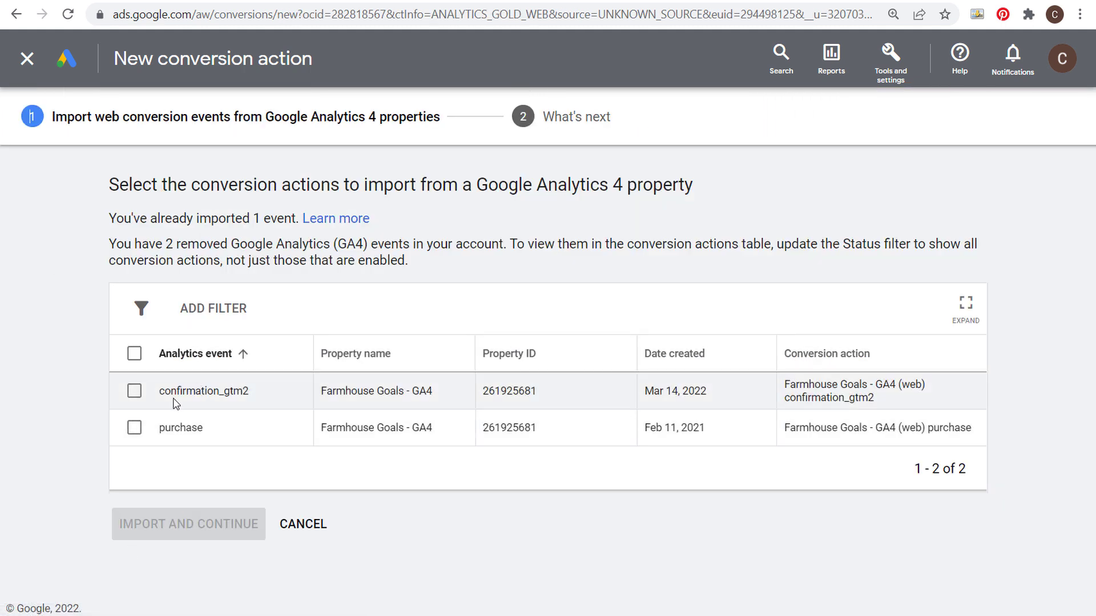
Step: Import the confirmation_gtm2 event and return to the conversions summary
{"action": "left_click_drag", "start_coordinate": [164, 394], "coordinate": [257, 395]}
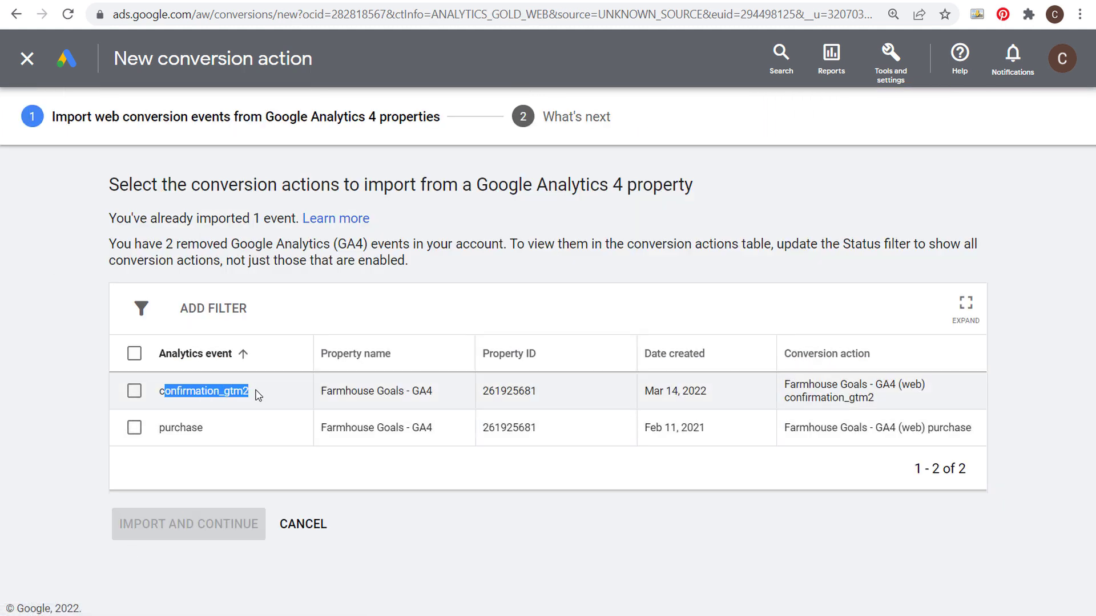
{"action": "left_click", "coordinate": [166, 398]}
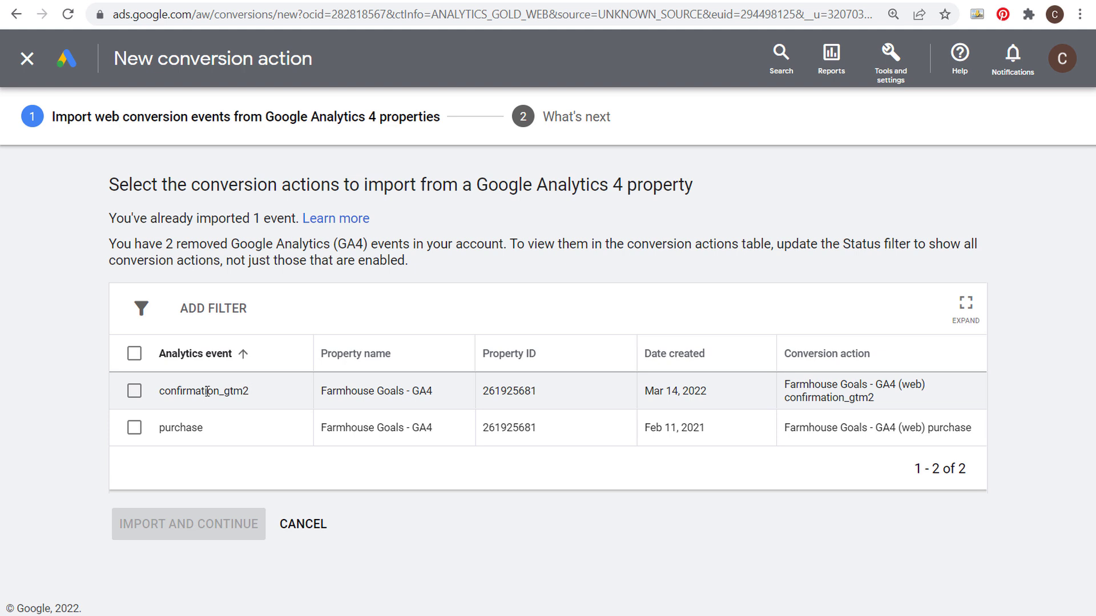
{"action": "left_click", "coordinate": [132, 394]}
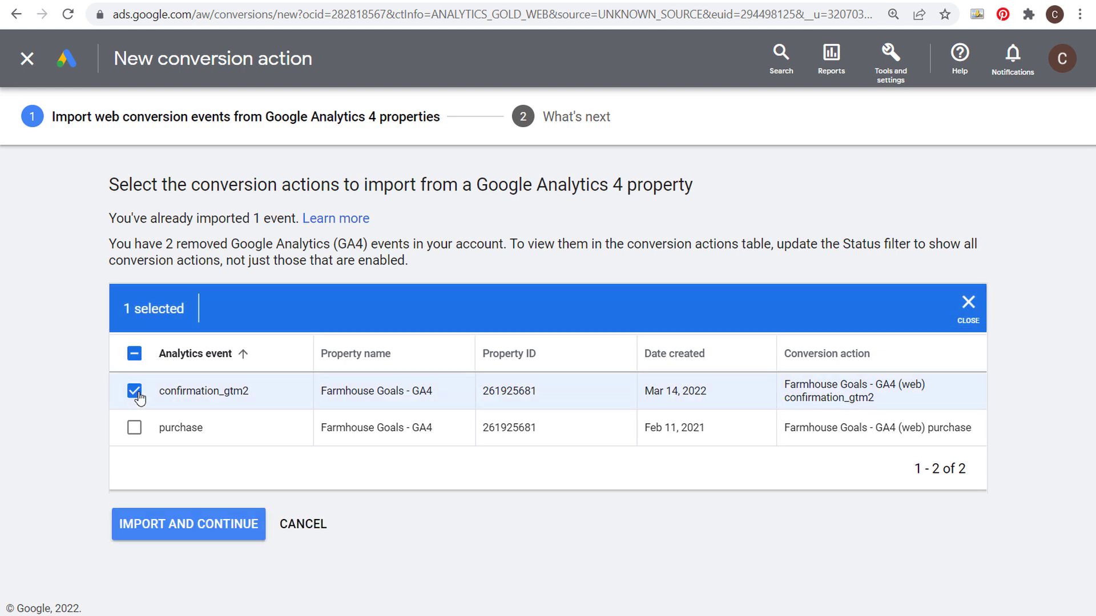
{"action": "left_click", "coordinate": [187, 535]}
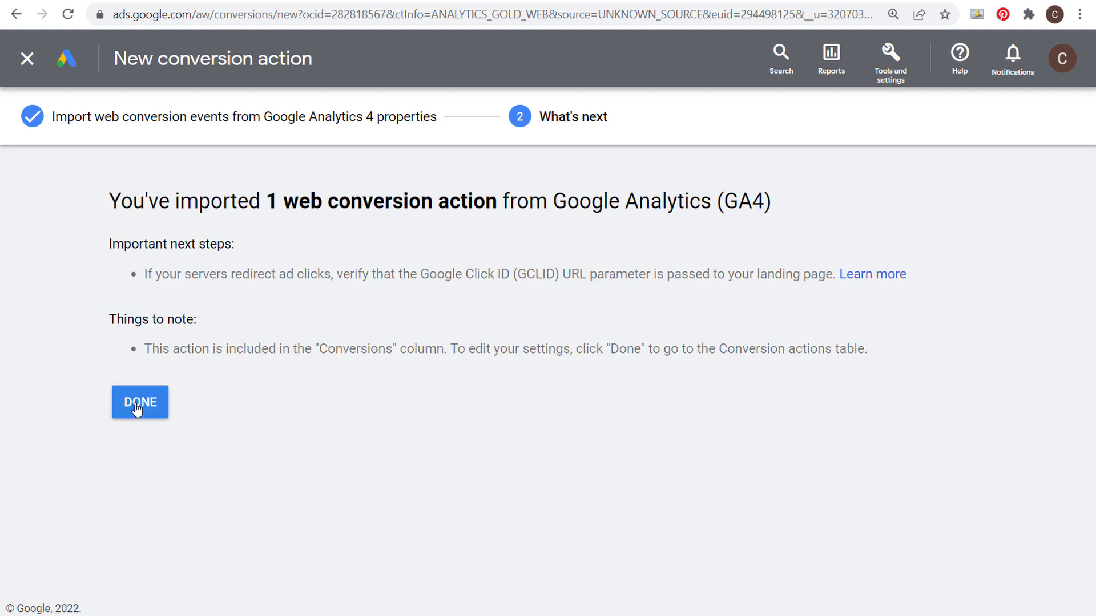
{"action": "left_click", "coordinate": [137, 409]}
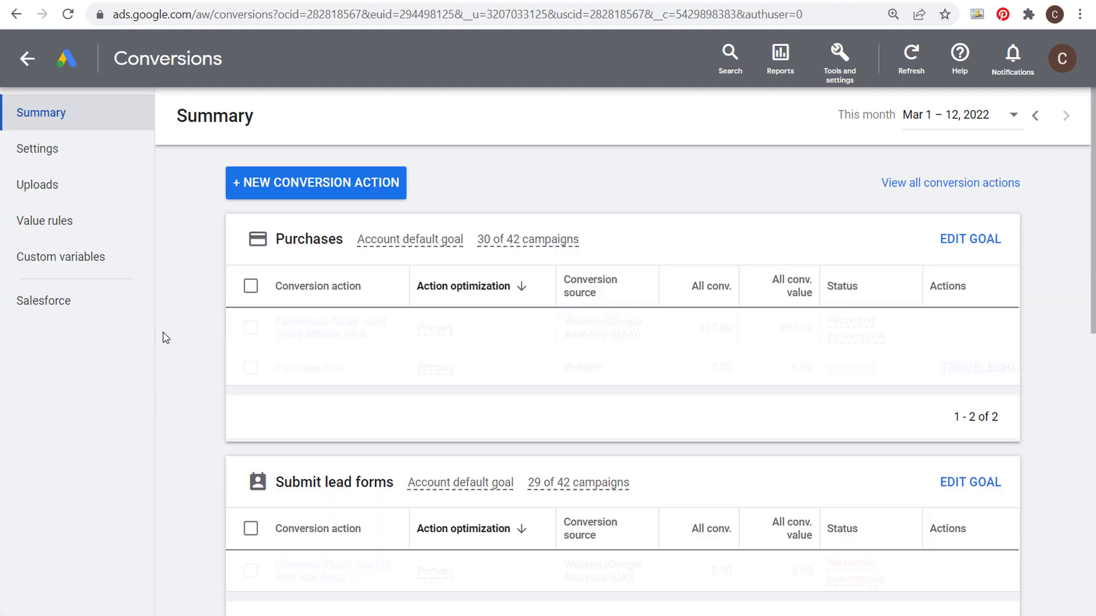
Step: Change confirmation_gtm2's goal category to Contact as a primary action and save
{"action": "scroll", "coordinate": [199, 270], "scroll_direction": "down", "scroll_amount": 5}
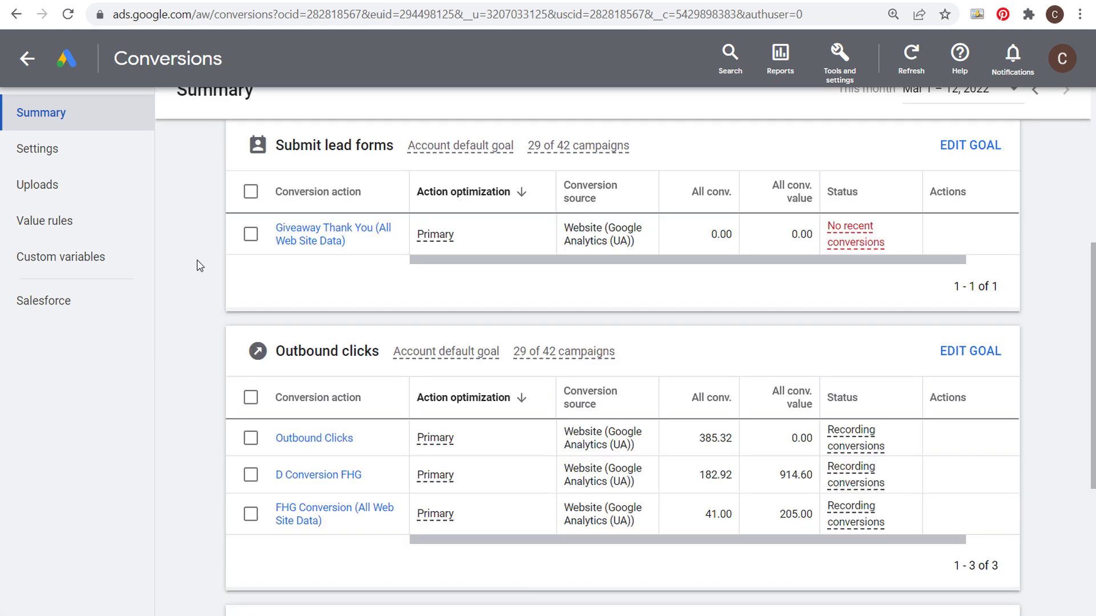
{"action": "scroll", "coordinate": [181, 277], "scroll_direction": "down", "scroll_amount": 5}
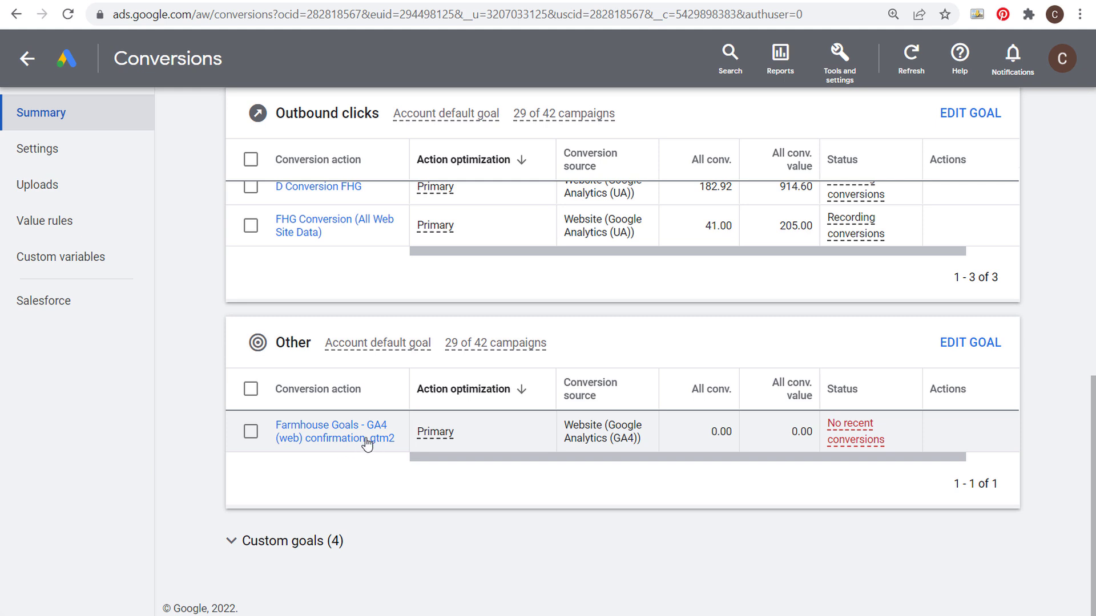
{"action": "left_click", "coordinate": [328, 440]}
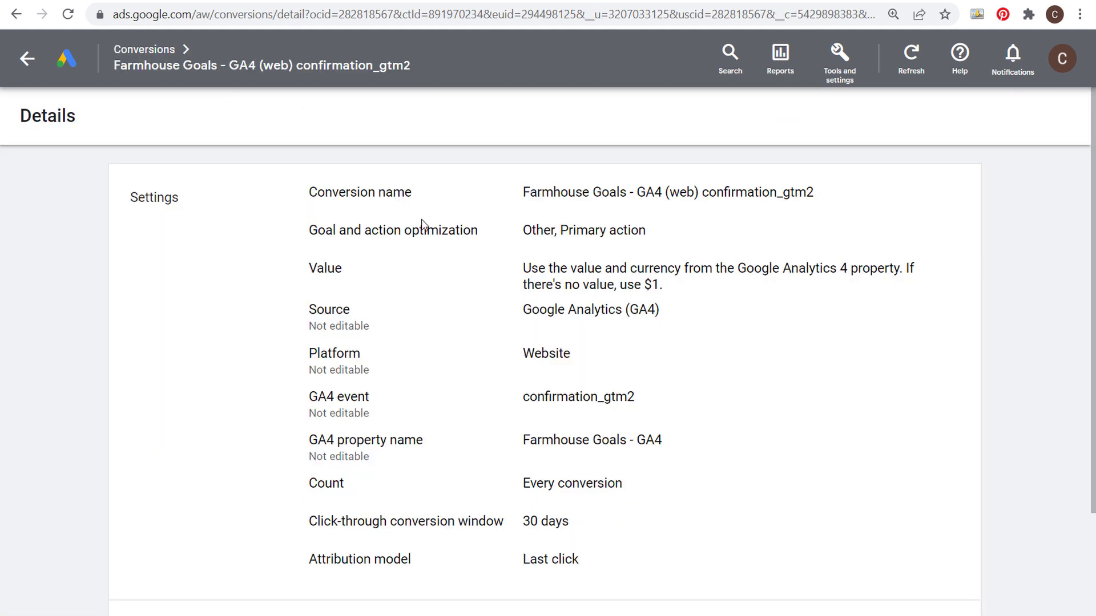
{"action": "scroll", "coordinate": [636, 281], "scroll_direction": "down", "scroll_amount": 2}
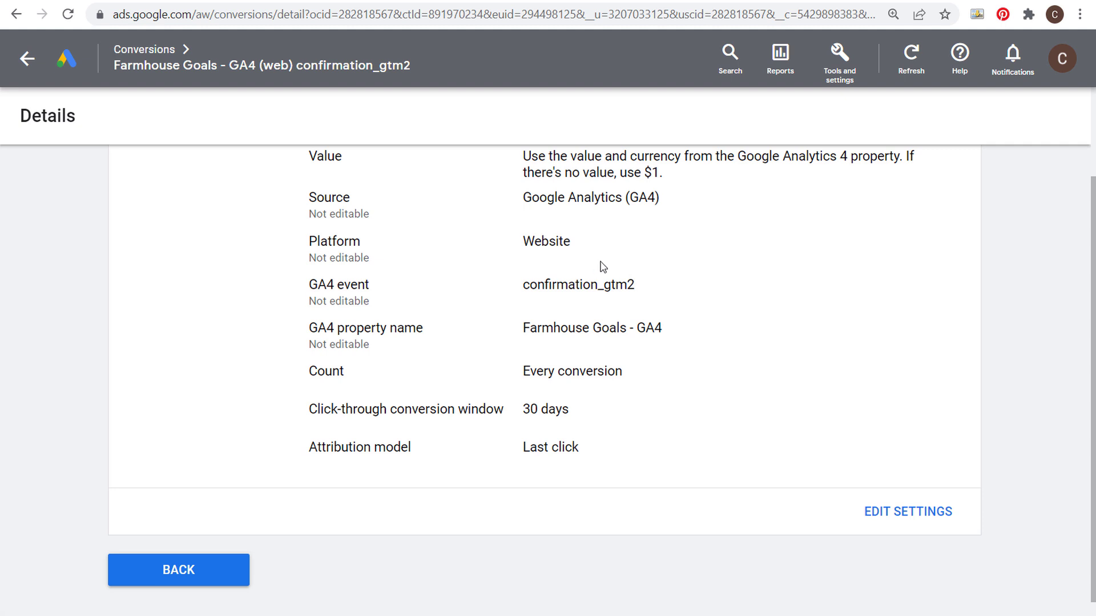
{"action": "left_click", "coordinate": [888, 511]}
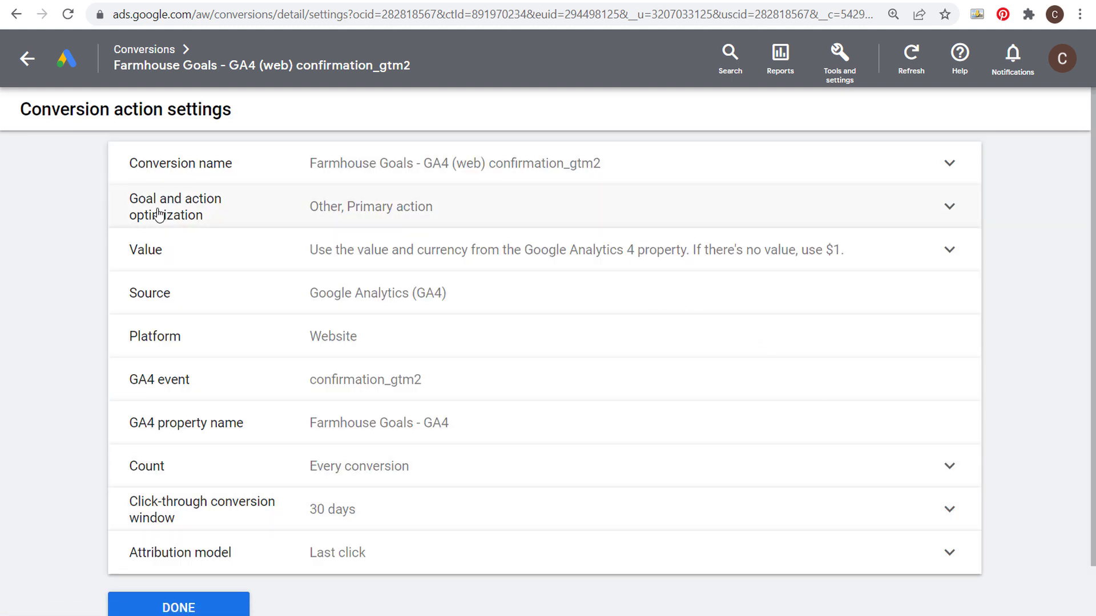
{"action": "left_click", "coordinate": [279, 215]}
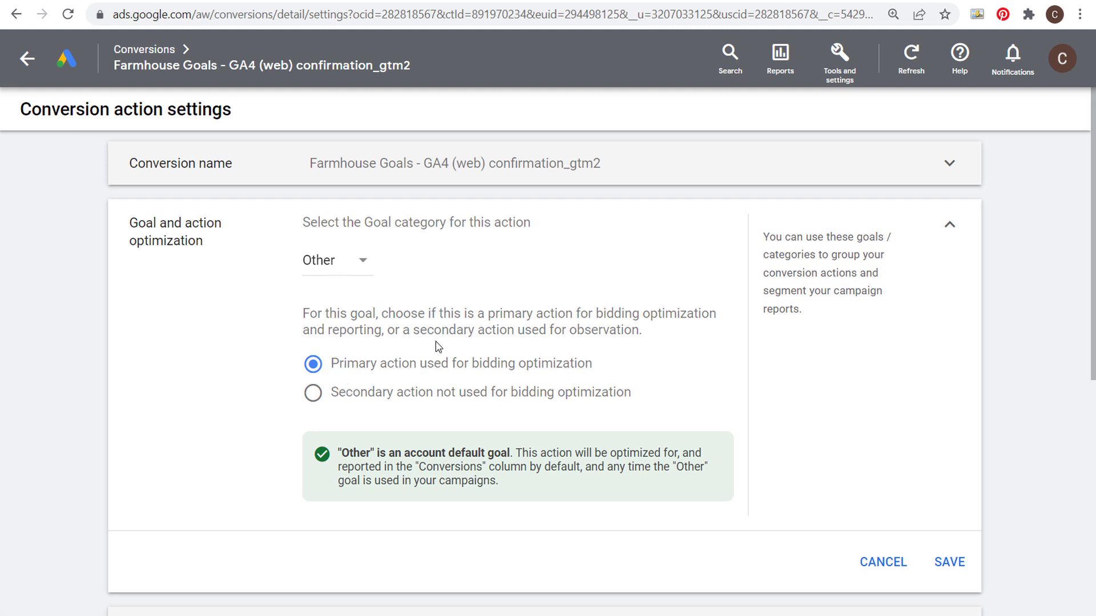
{"action": "left_click", "coordinate": [355, 272]}
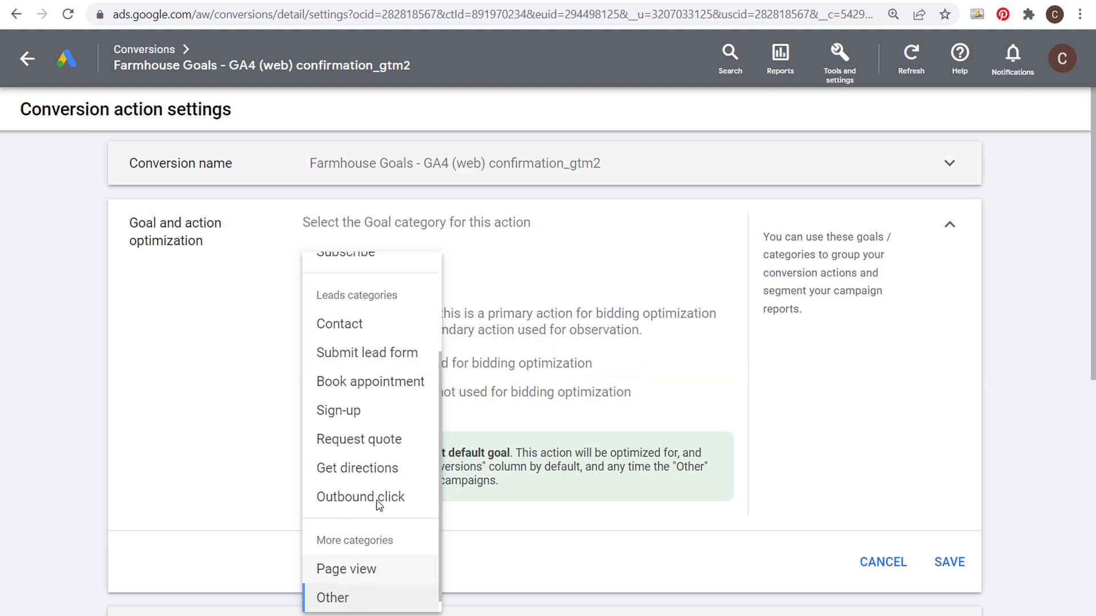
{"action": "left_click", "coordinate": [371, 331]}
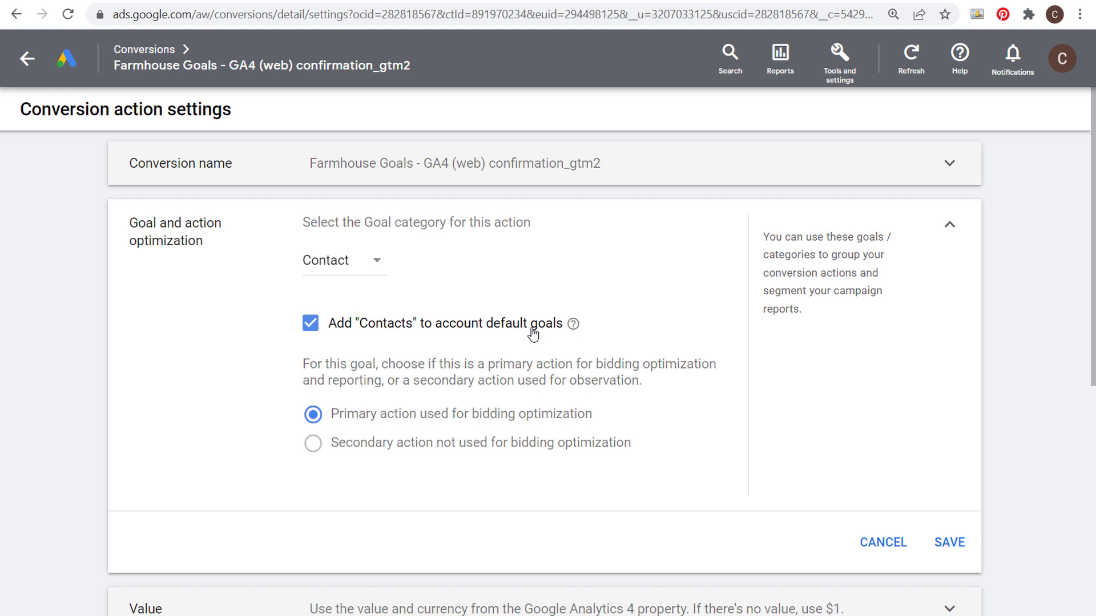
{"action": "left_click", "coordinate": [949, 543]}
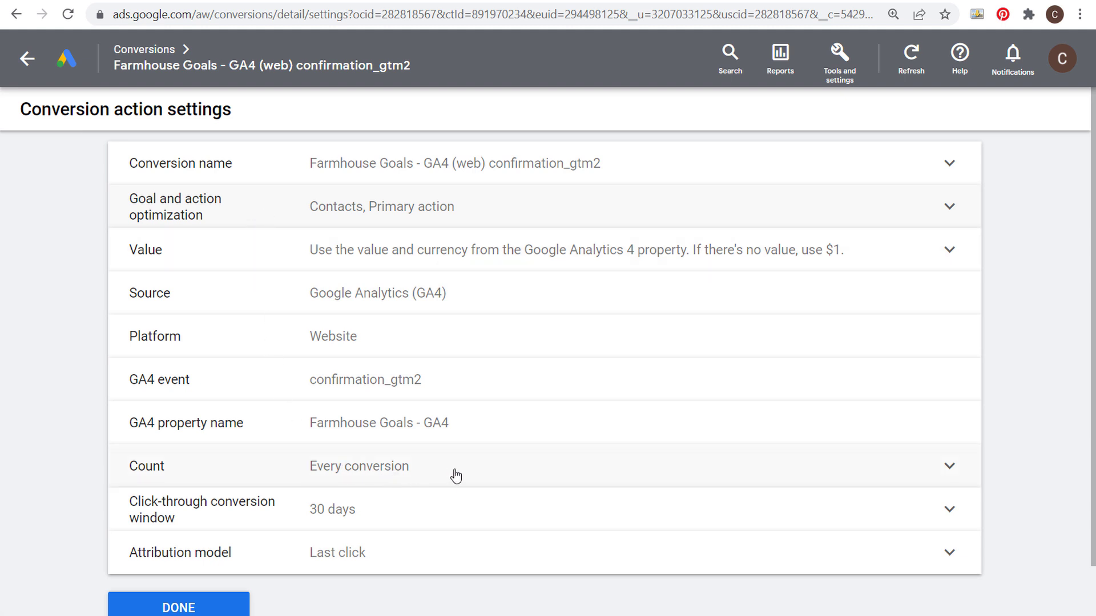
Step: Set confirmation_gtm2 to count One conversion per interaction
{"action": "left_click", "coordinate": [501, 486]}
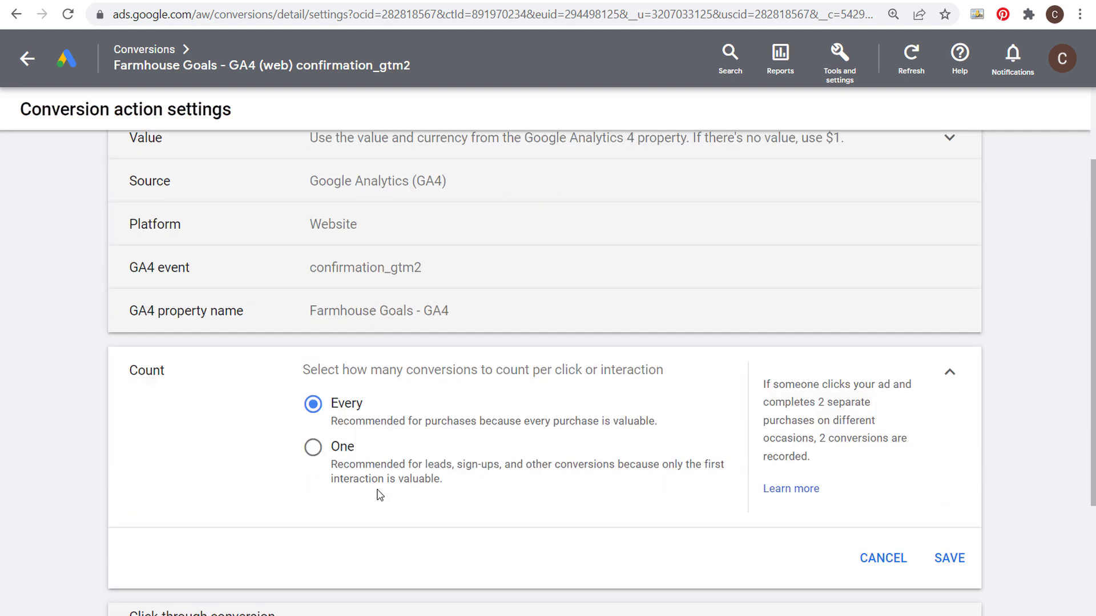
{"action": "left_click", "coordinate": [312, 448]}
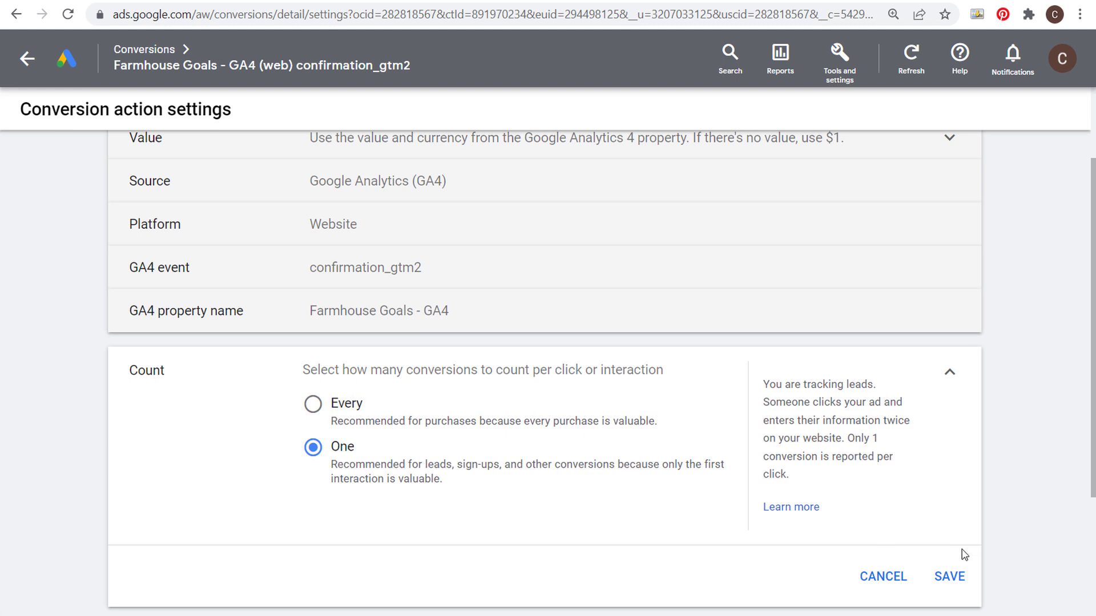
{"action": "left_click", "coordinate": [945, 583]}
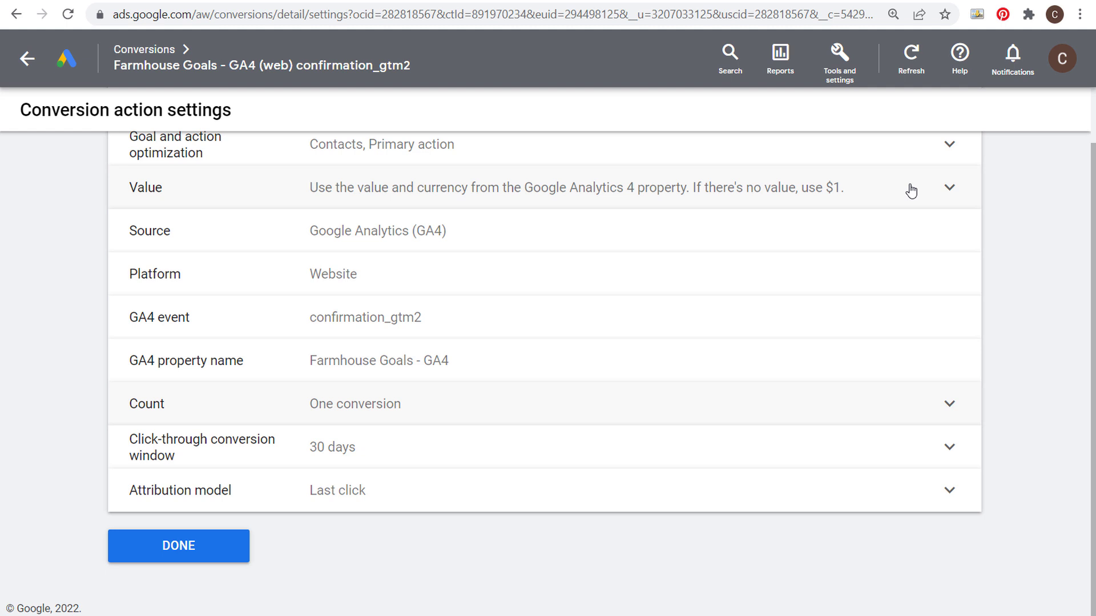
Step: Keep the conversion's default value at 1, save it, and return to the details page
{"action": "left_click", "coordinate": [582, 193]}
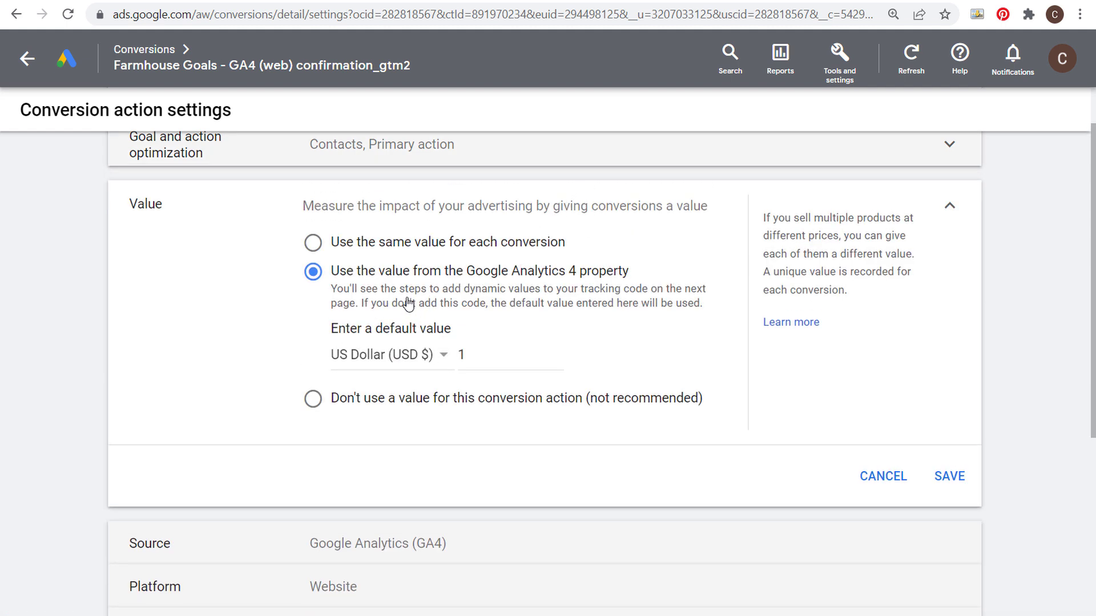
{"action": "double_click", "coordinate": [460, 355]}
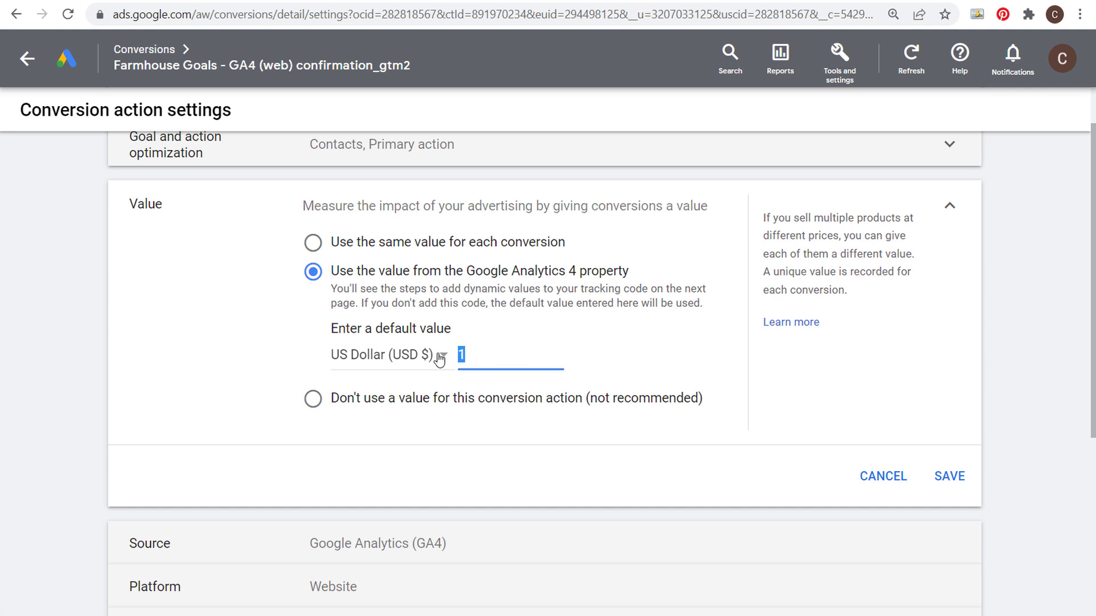
{"action": "type", "text": "00"}
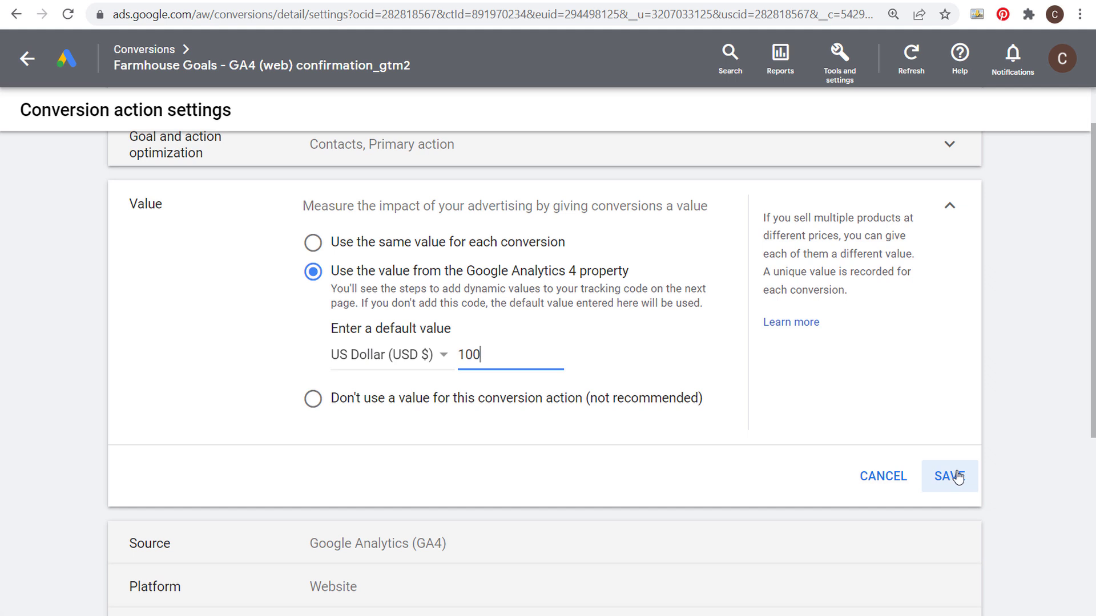
{"action": "triple_click", "coordinate": [503, 349]}
{"action": "left_click_drag", "start_coordinate": [521, 355], "coordinate": [441, 358]}
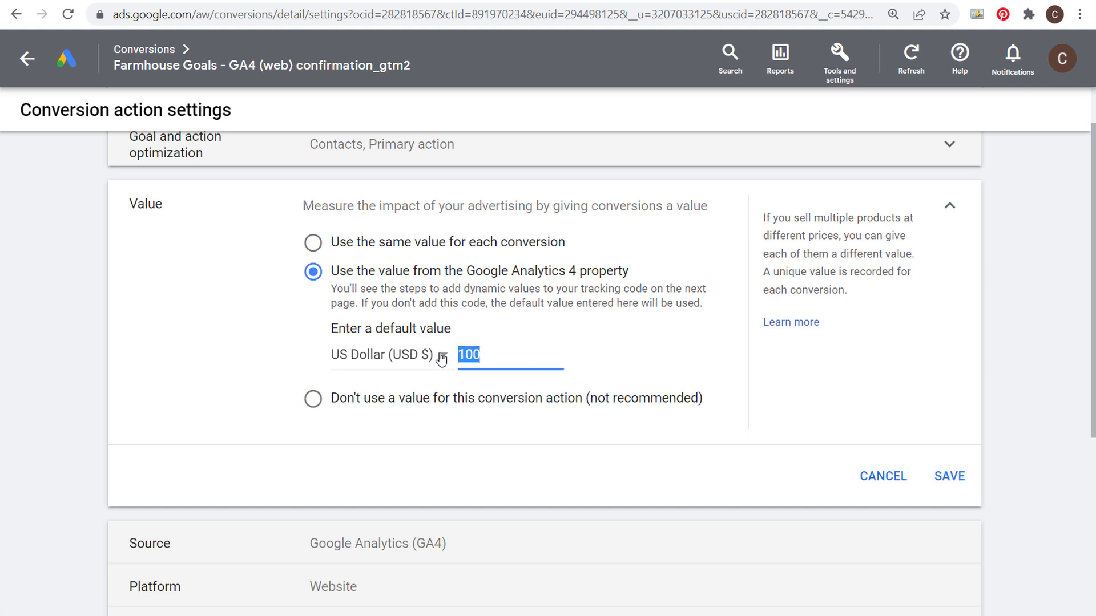
{"action": "type", "text": "1"}
{"action": "left_click", "coordinate": [949, 476]}
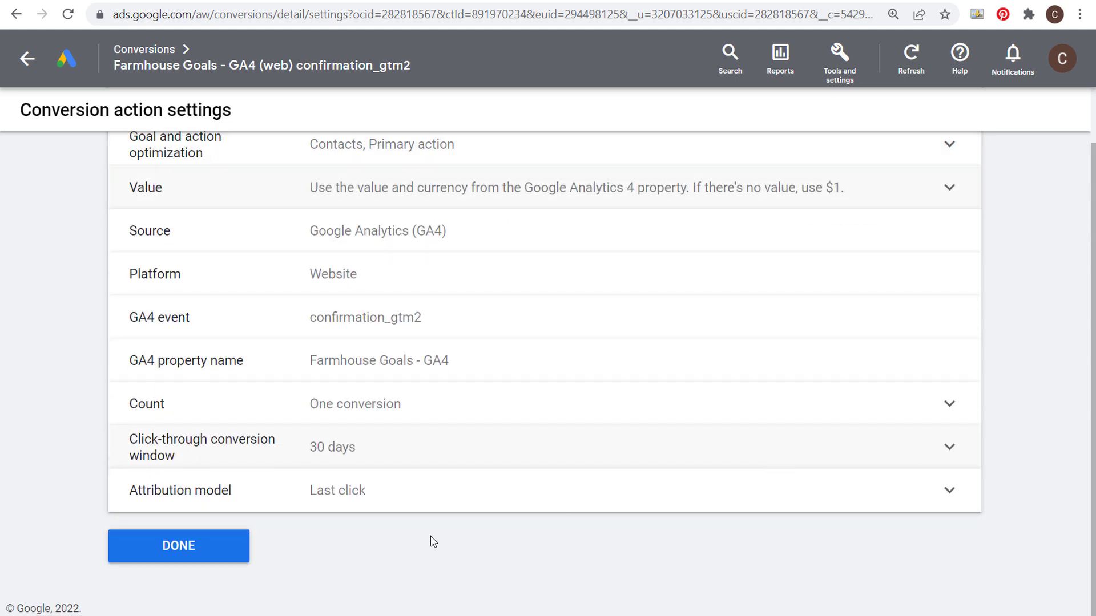
{"action": "left_click", "coordinate": [163, 568]}
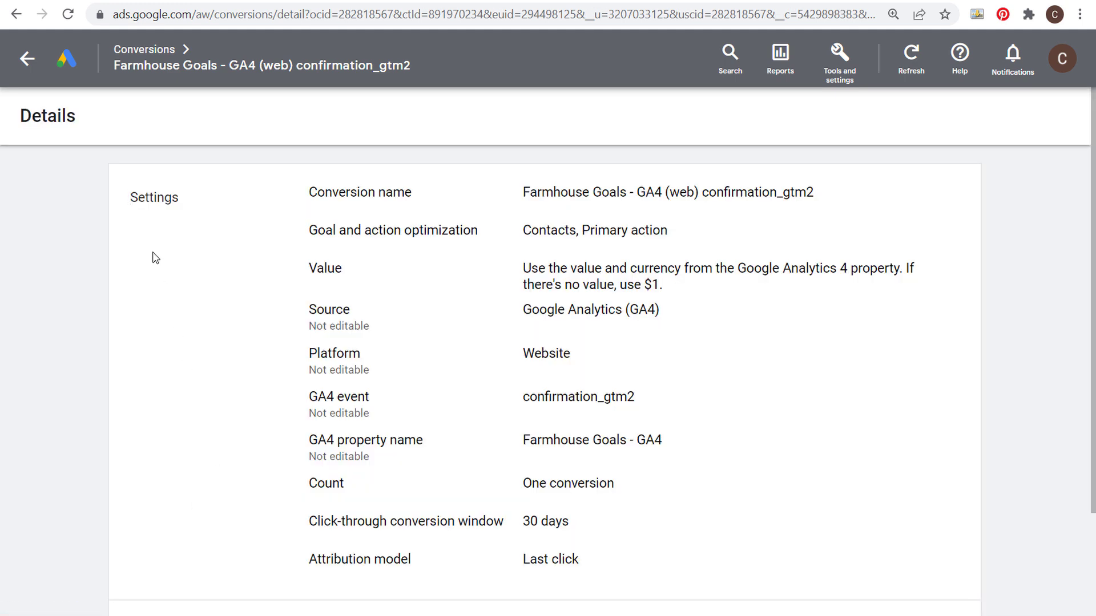
Step: Start a new campaign with Leads as the objective
{"action": "left_click", "coordinate": [29, 62]}
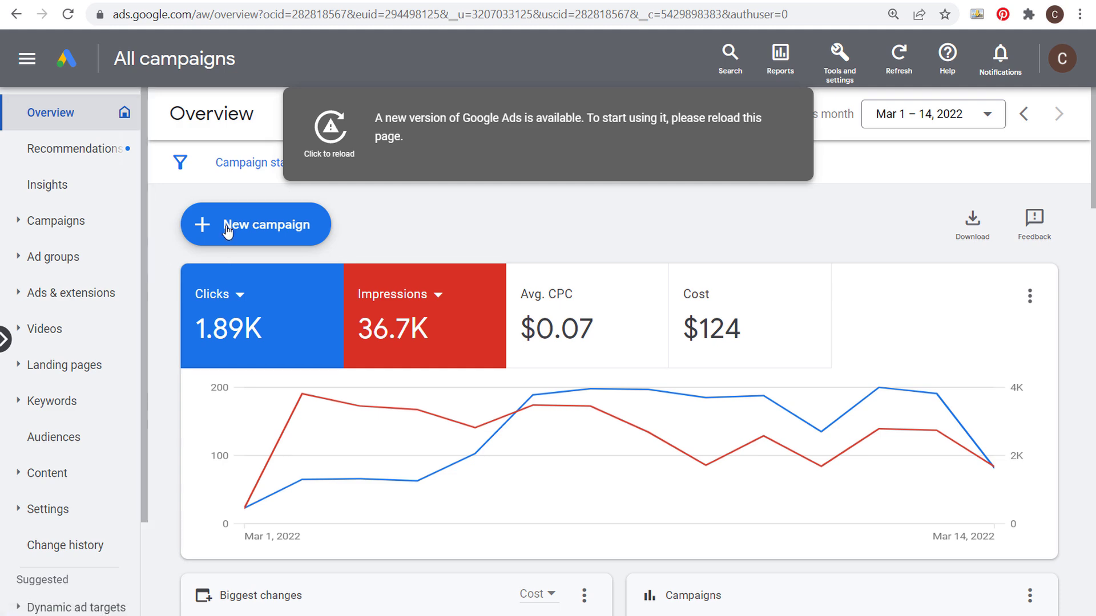
{"action": "left_click", "coordinate": [227, 231]}
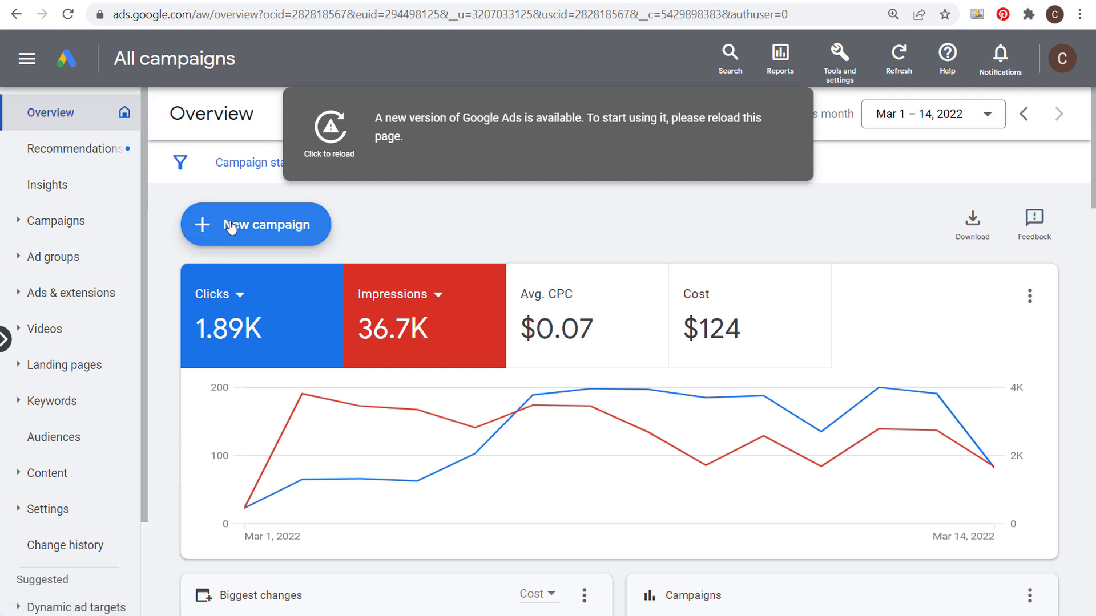
{"action": "left_click", "coordinate": [334, 127]}
{"action": "left_click_drag", "start_coordinate": [90, 143], "coordinate": [283, 148]}
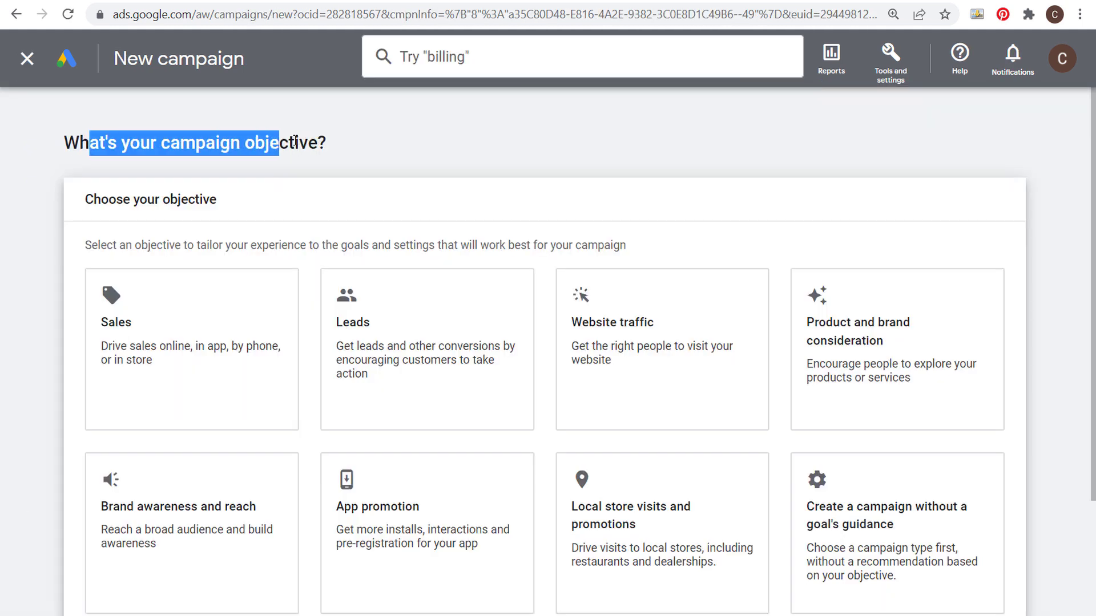
{"action": "left_click", "coordinate": [297, 143]}
{"action": "left_click", "coordinate": [432, 307]}
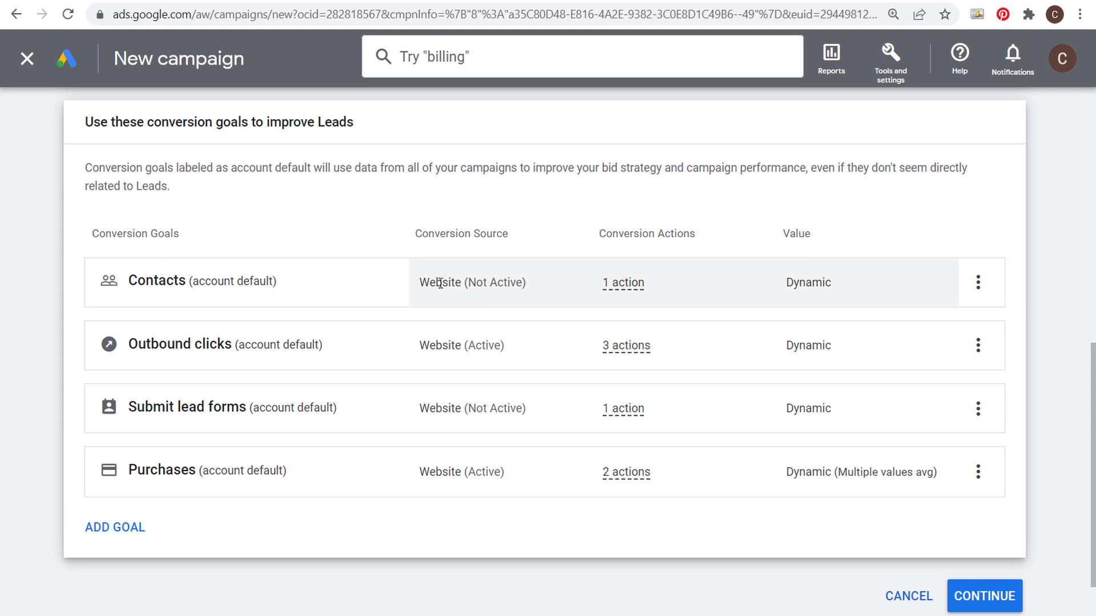
{"action": "mouse_move", "coordinate": [458, 284]}
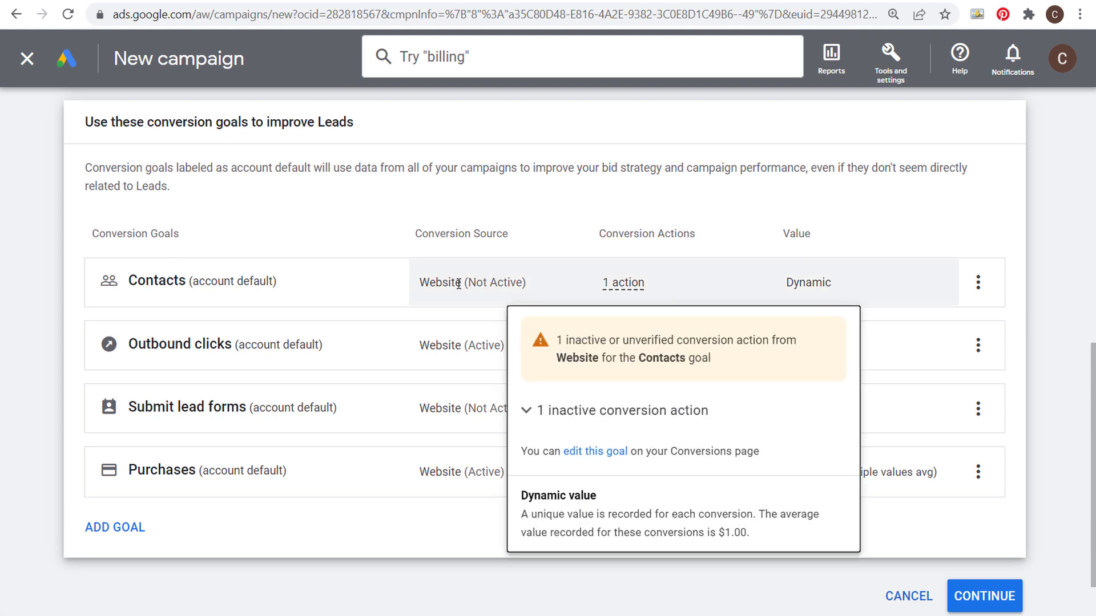
{"action": "left_click", "coordinate": [530, 421]}
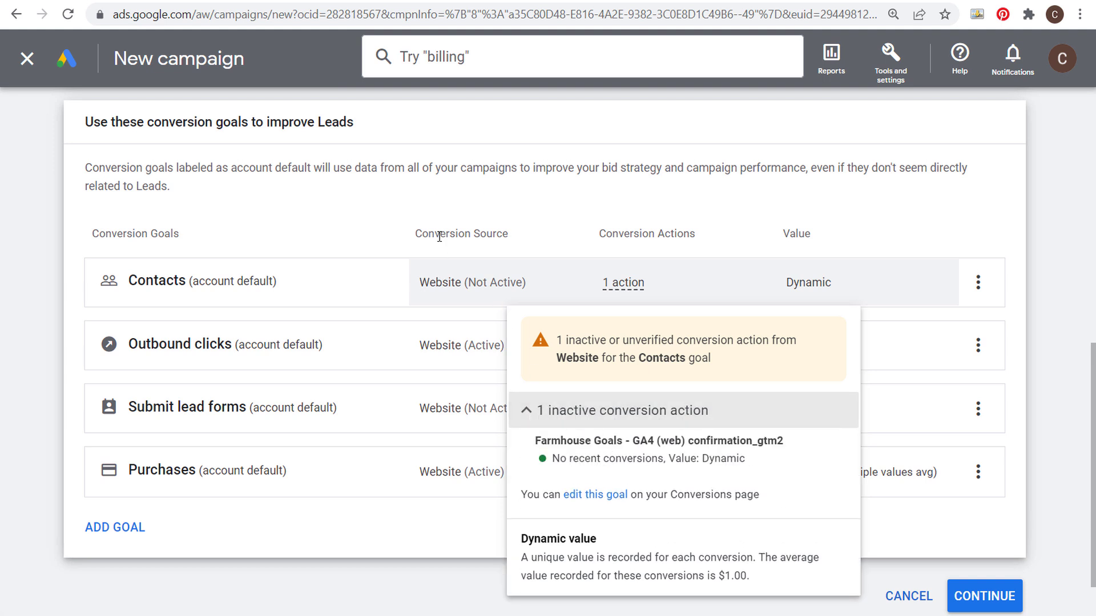
Step: Remove the Outbound clicks, Submit lead forms and Purchases goals, leaving only Contacts
{"action": "left_click", "coordinate": [977, 348]}
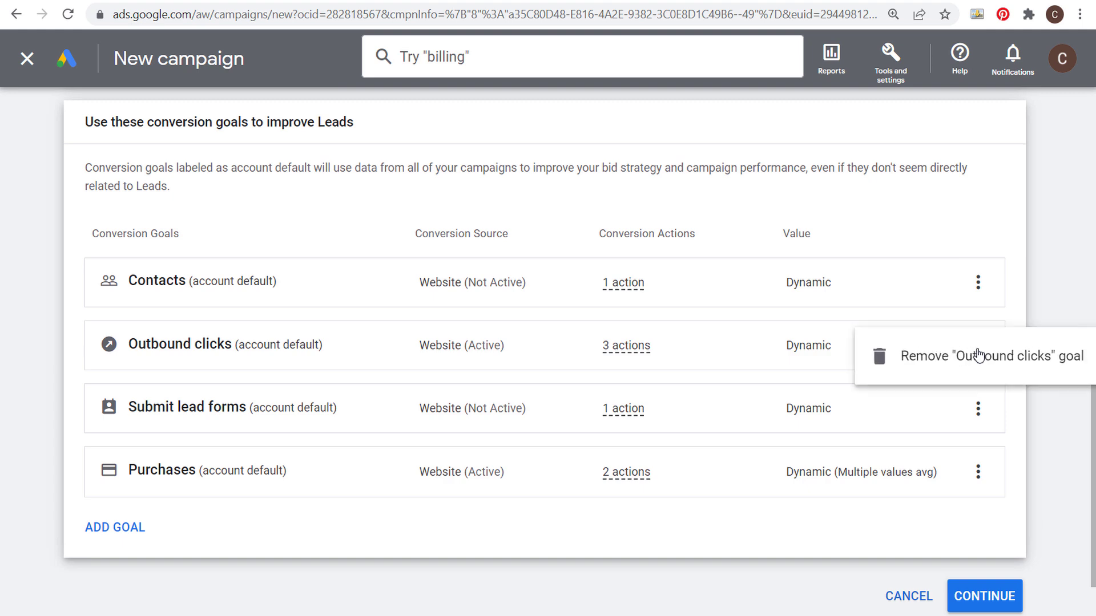
{"action": "left_click", "coordinate": [978, 355]}
{"action": "left_click", "coordinate": [723, 384]}
{"action": "left_click", "coordinate": [977, 357]}
{"action": "left_click", "coordinate": [896, 371]}
{"action": "left_click", "coordinate": [721, 384]}
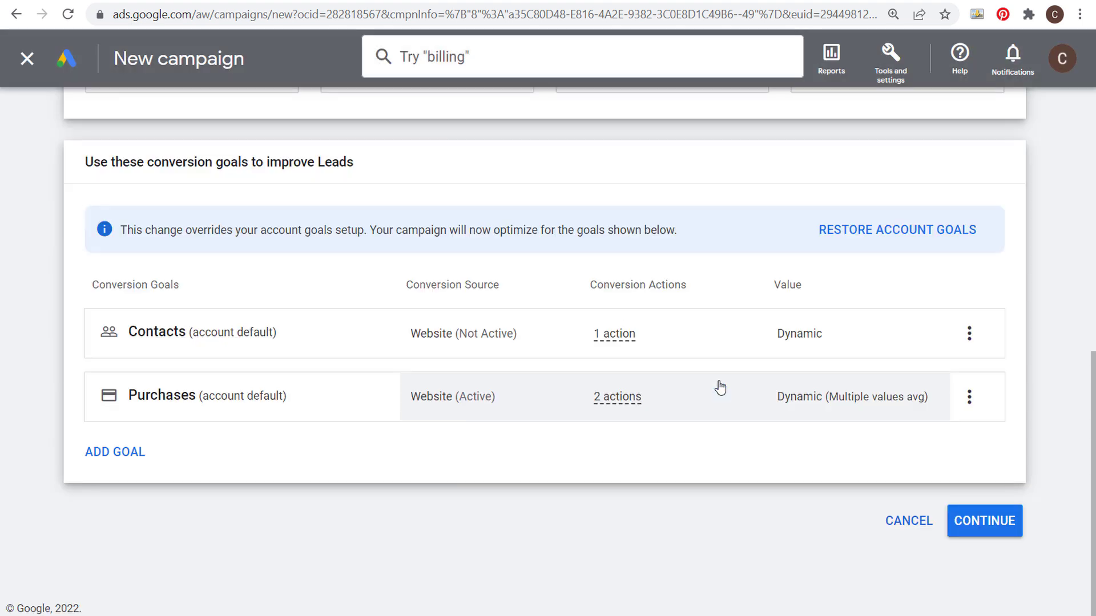
{"action": "left_click", "coordinate": [963, 401]}
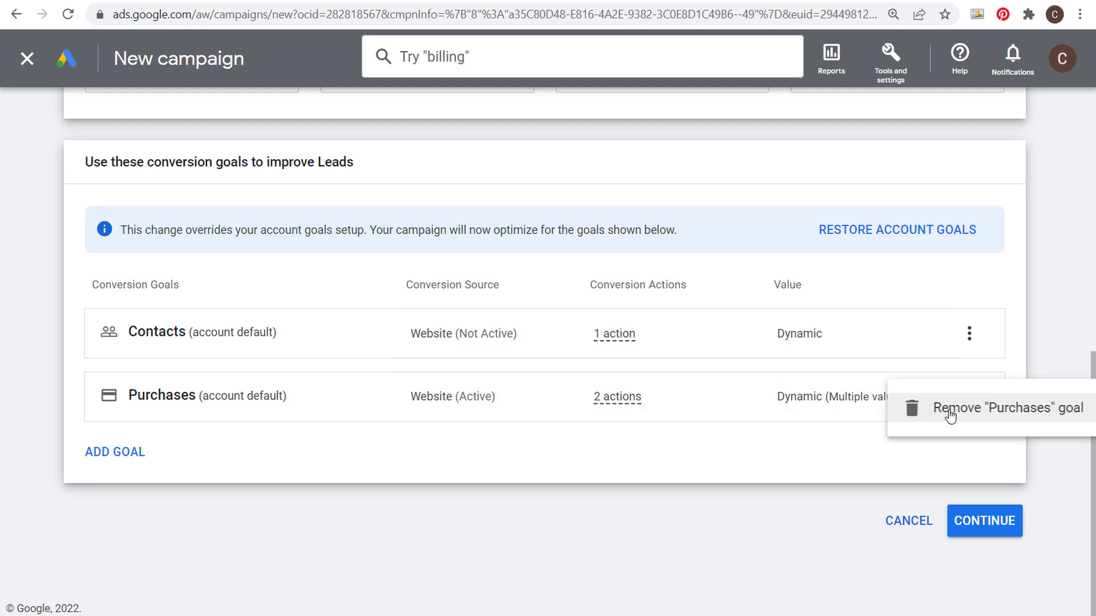
{"action": "left_click", "coordinate": [950, 415]}
{"action": "left_click", "coordinate": [721, 386]}
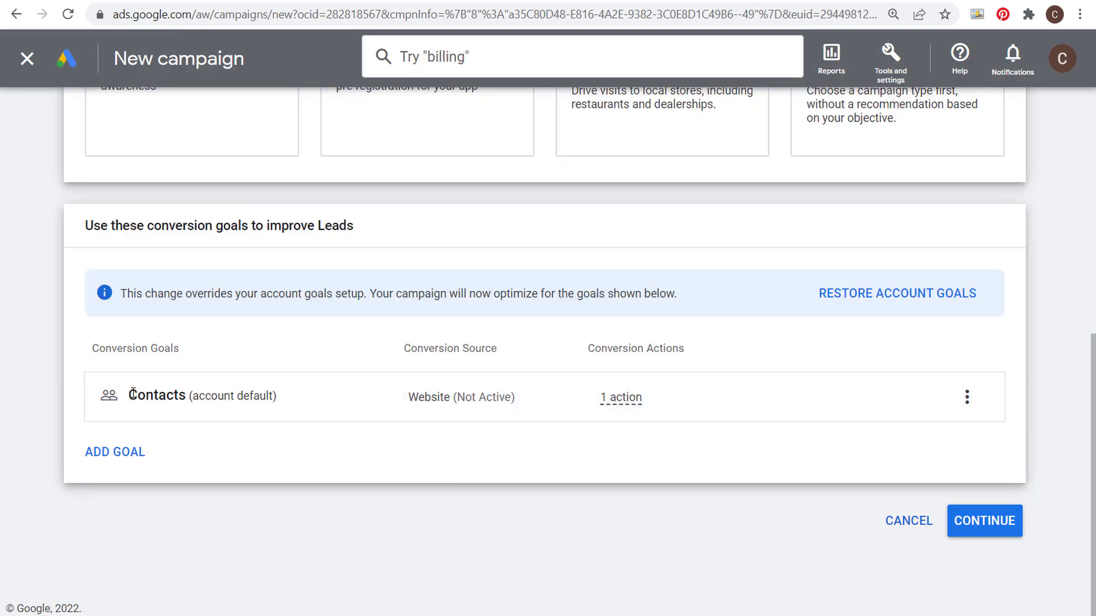
{"action": "left_click", "coordinate": [993, 521]}
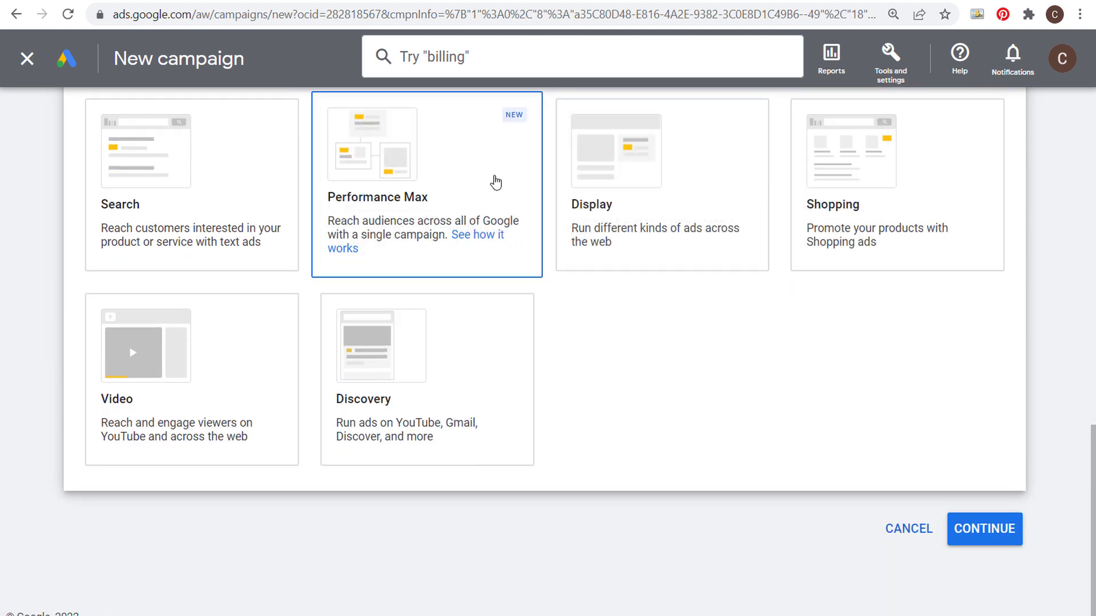